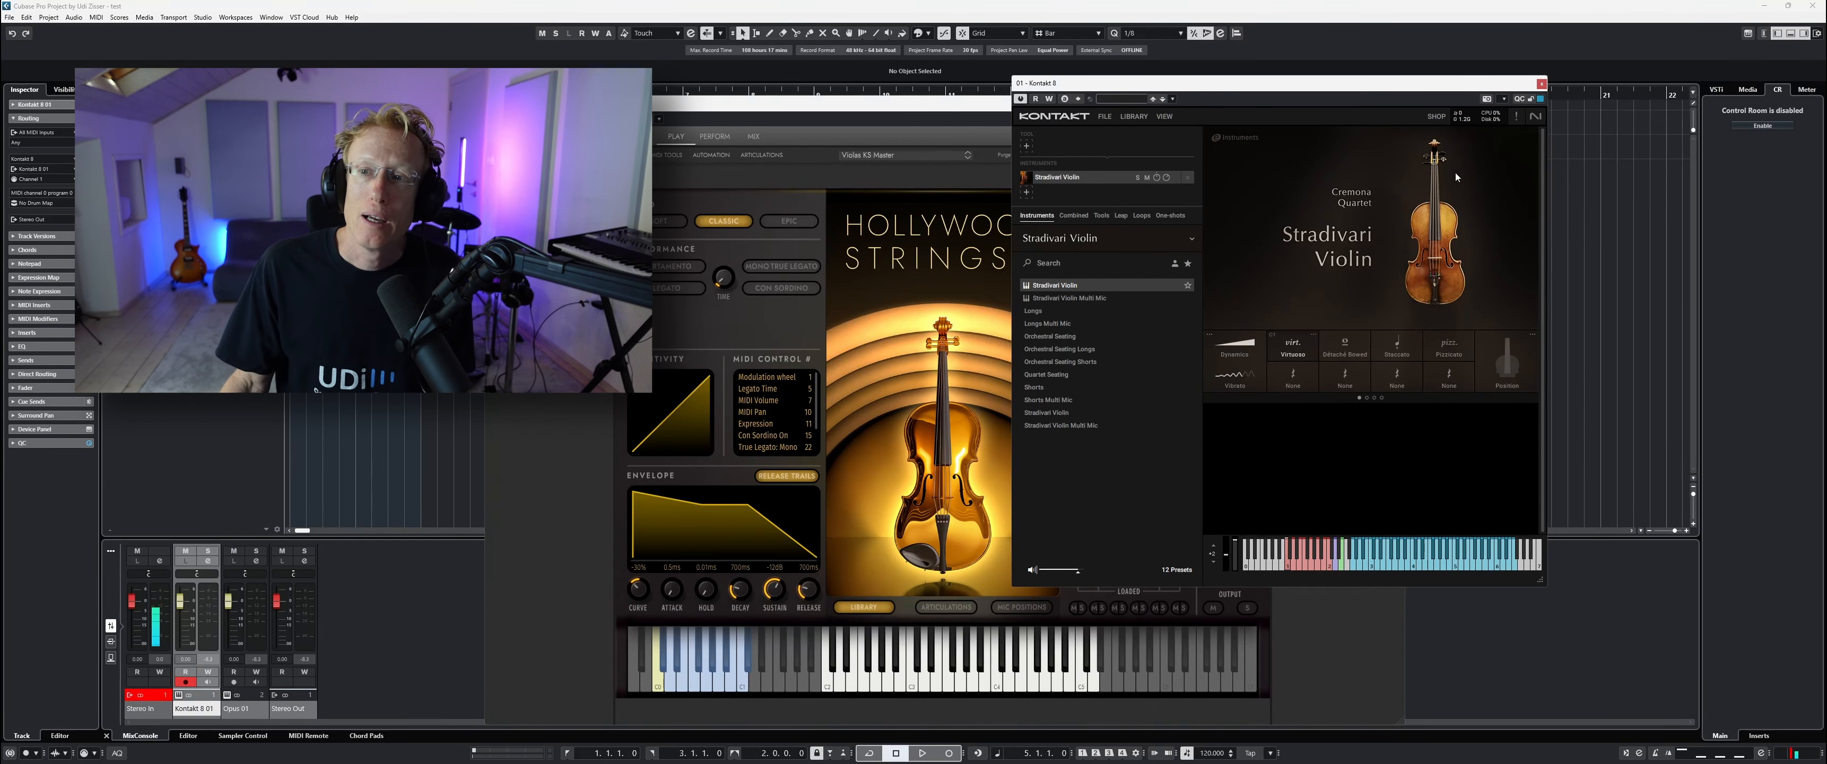
Close the Hollywood Strings 2 instrument window and start recording a violin part on the Kontakt 8 01 track
click(966, 112)
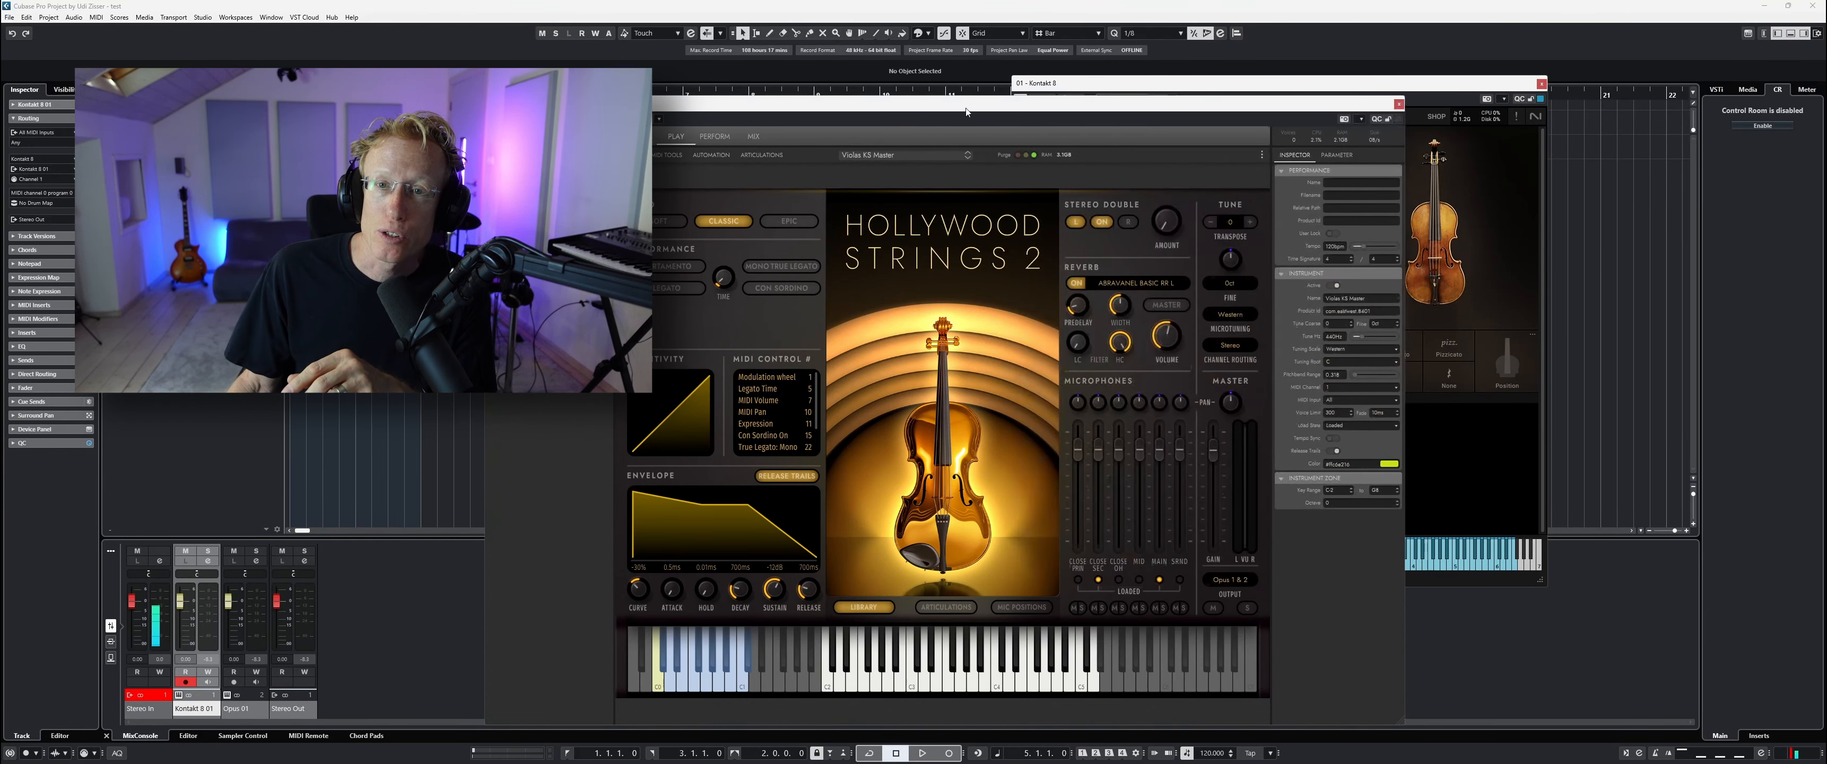
click(1399, 104)
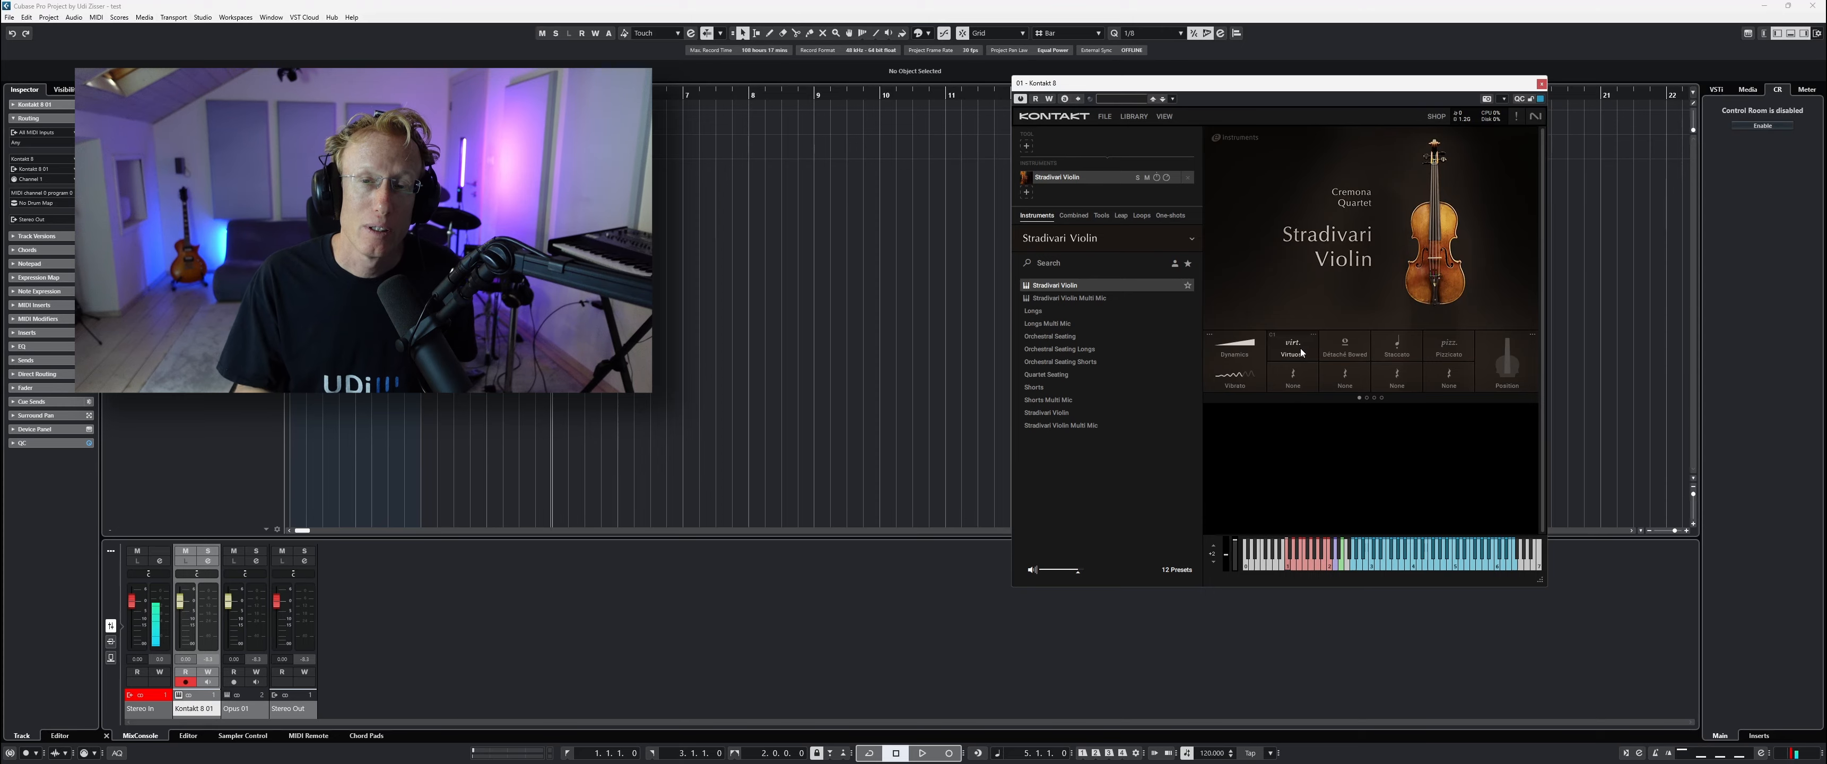
click(949, 753)
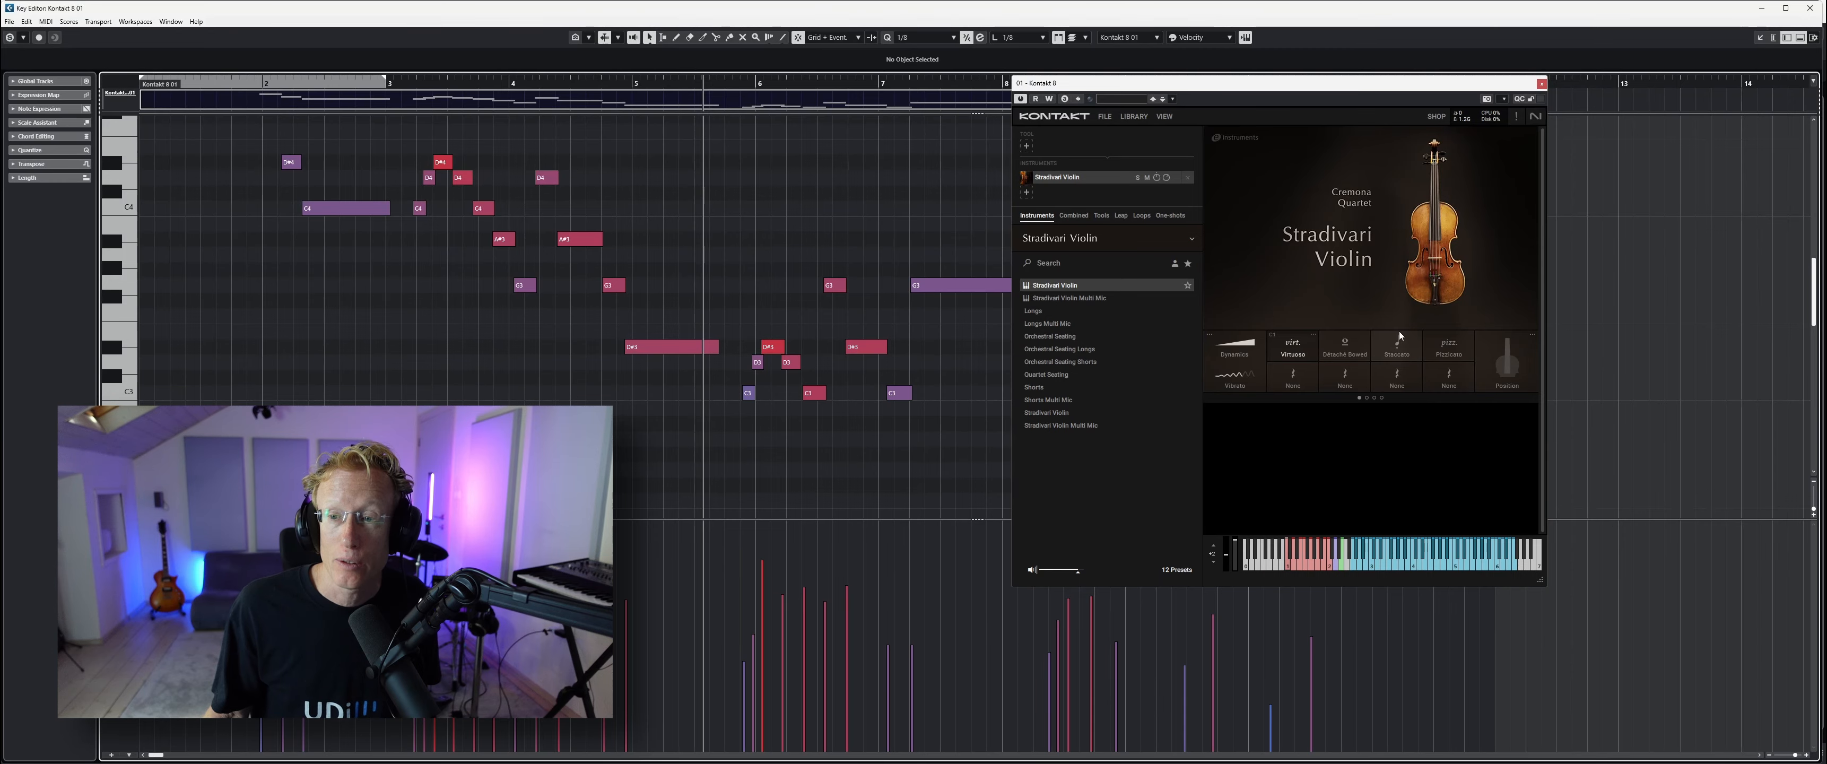
Play back the recorded Stradivari Violin part from bar 2 in the Key Editor
click(1404, 348)
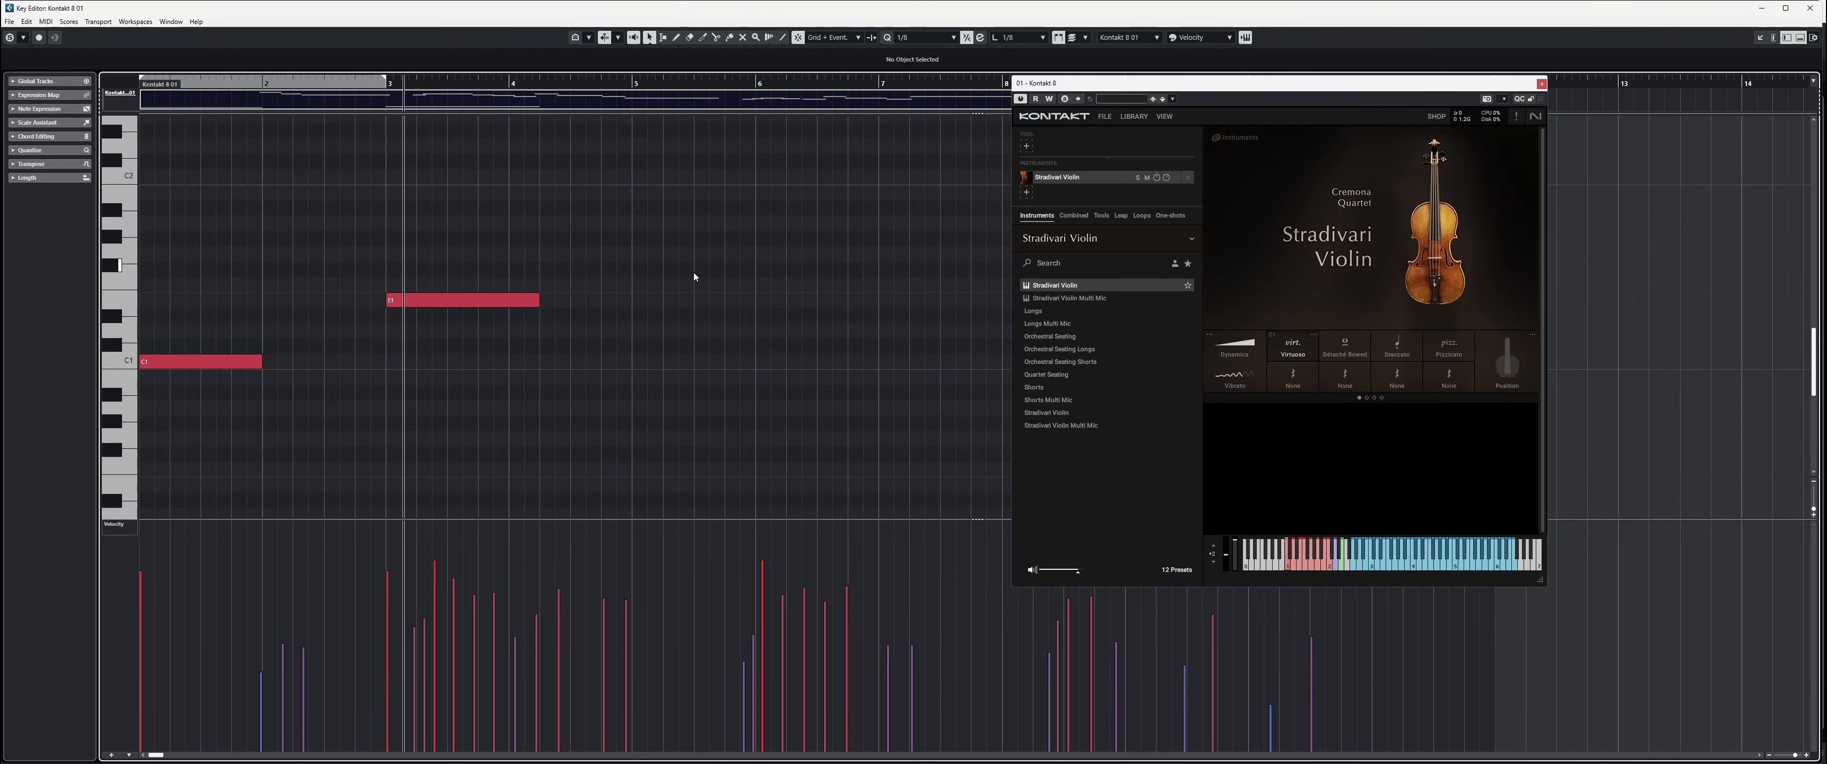
scroll(425, 177, up, 8)
click(263, 84)
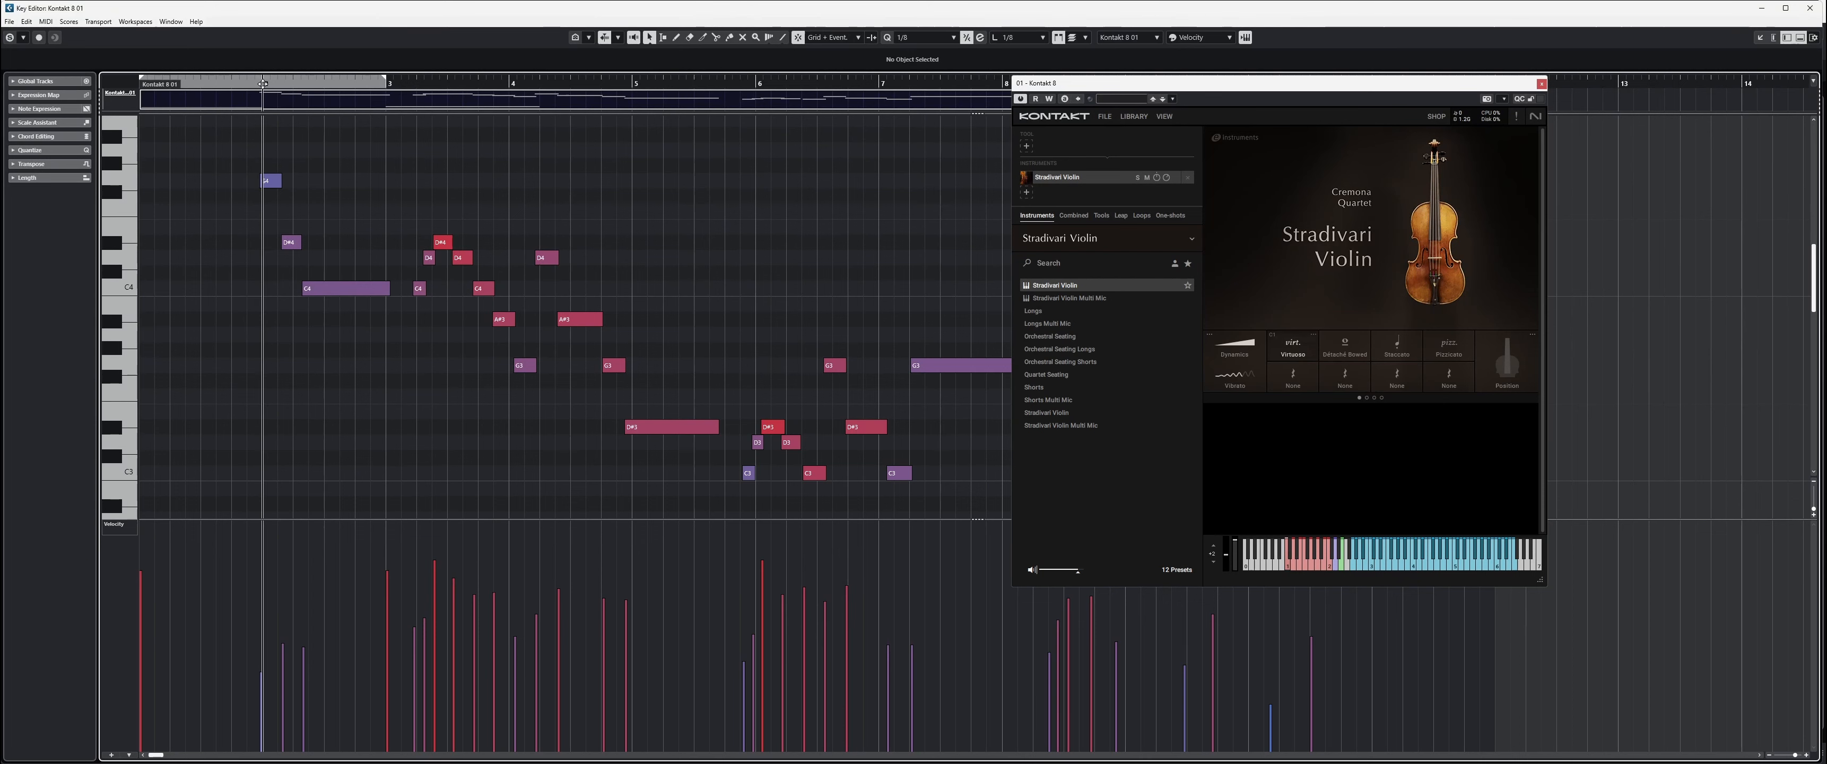
key(space)
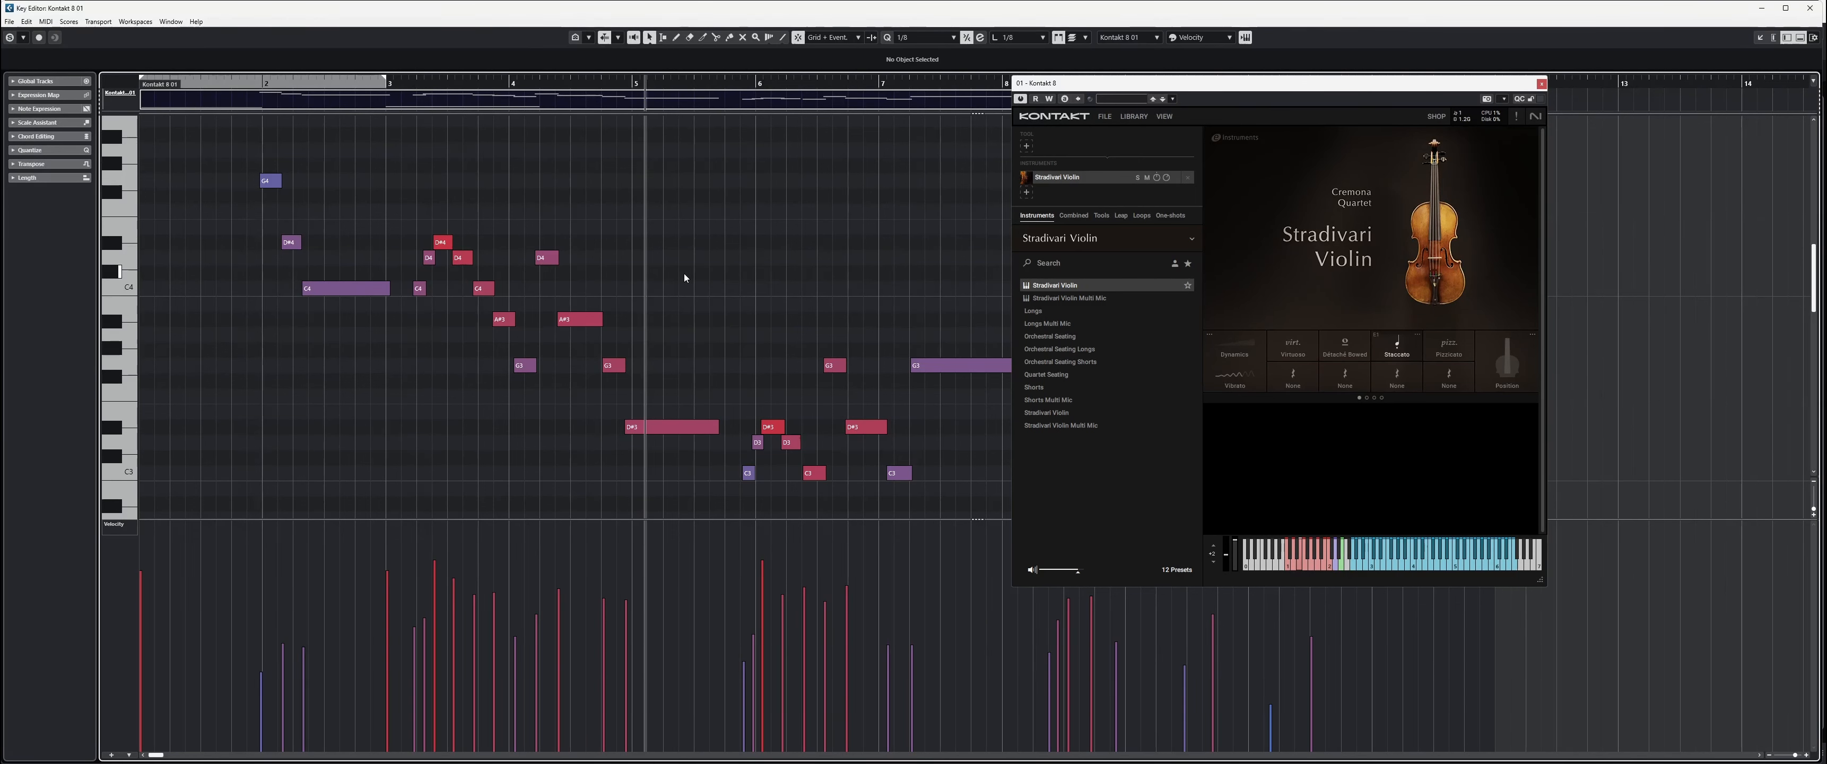
Add a C1 keyswitch note at bar 4, shorten the bar 3 keyswitch note to end there, and play the part
scroll(682, 278, down, 5)
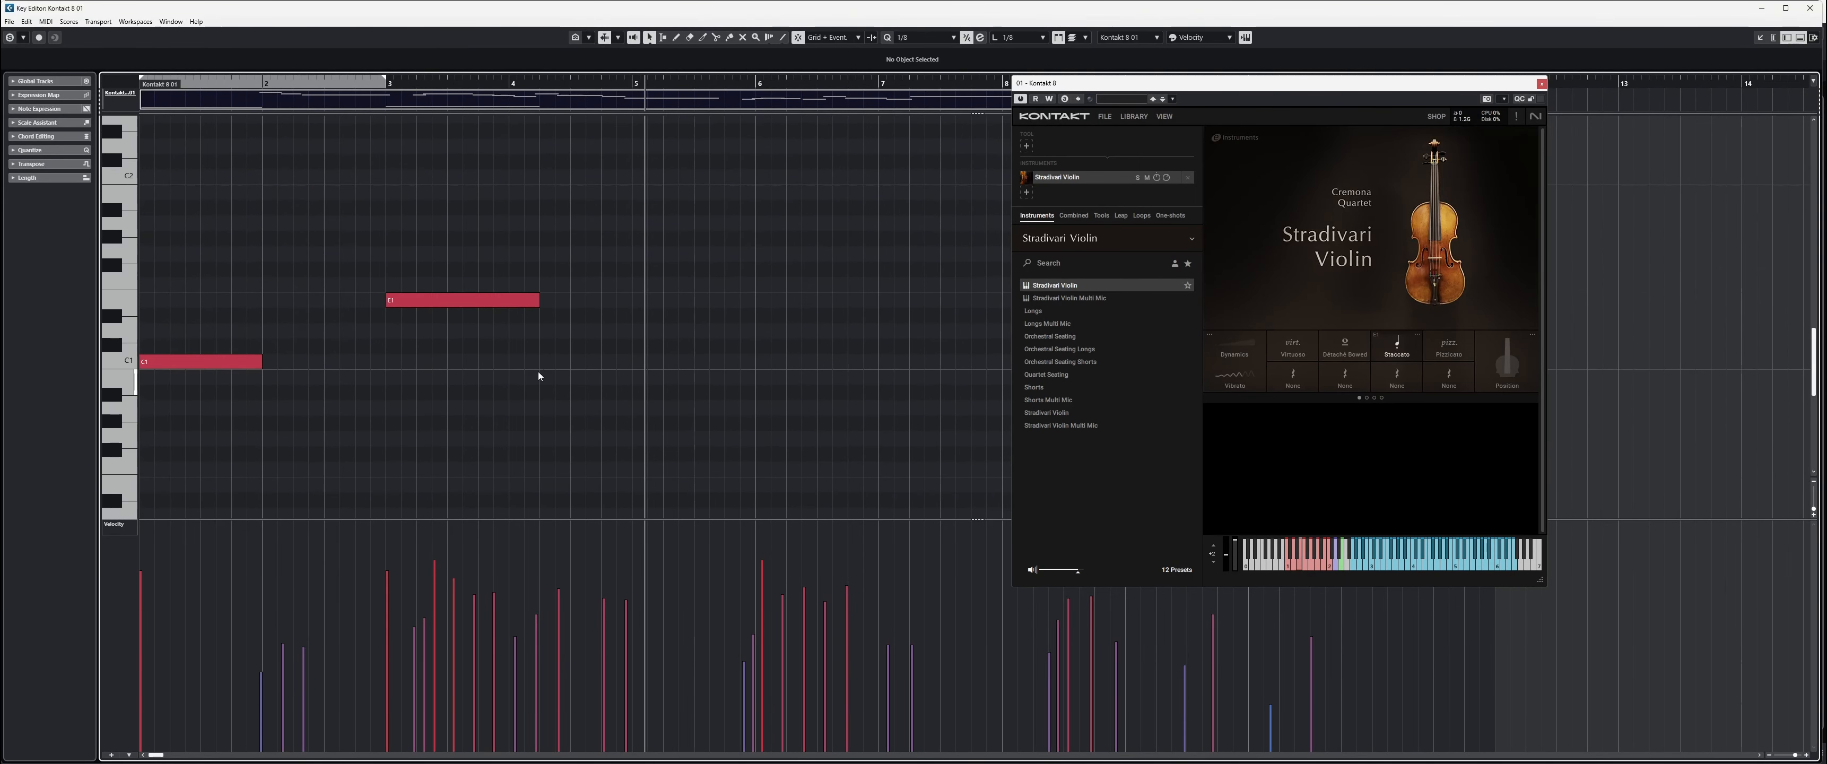
drag(511, 367, 679, 367)
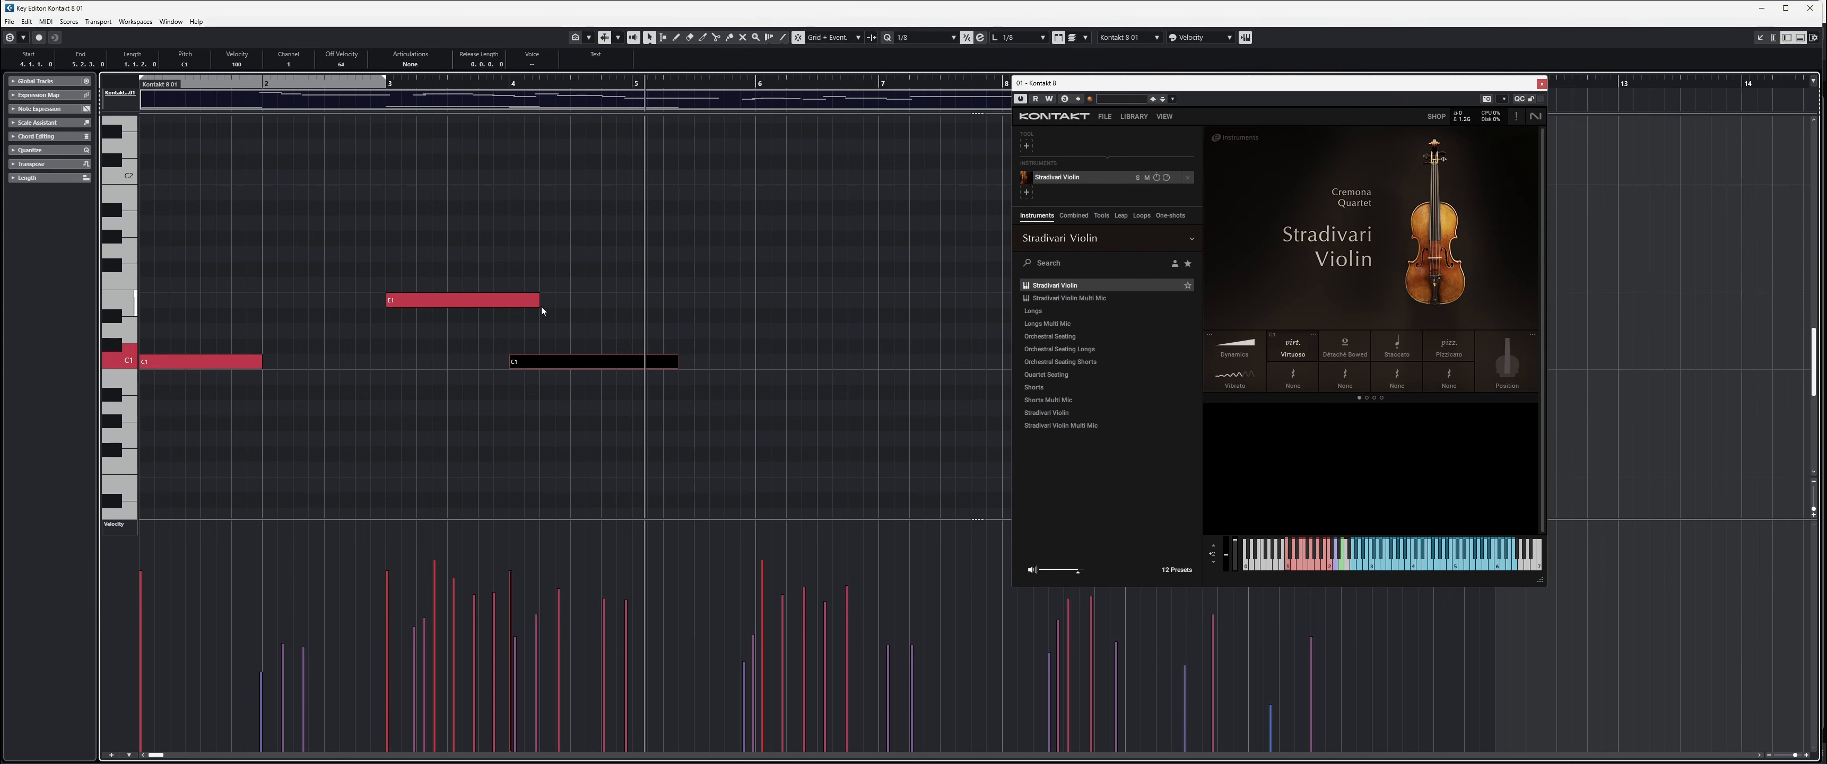
drag(539, 302, 511, 302)
scroll(406, 107, up, 5)
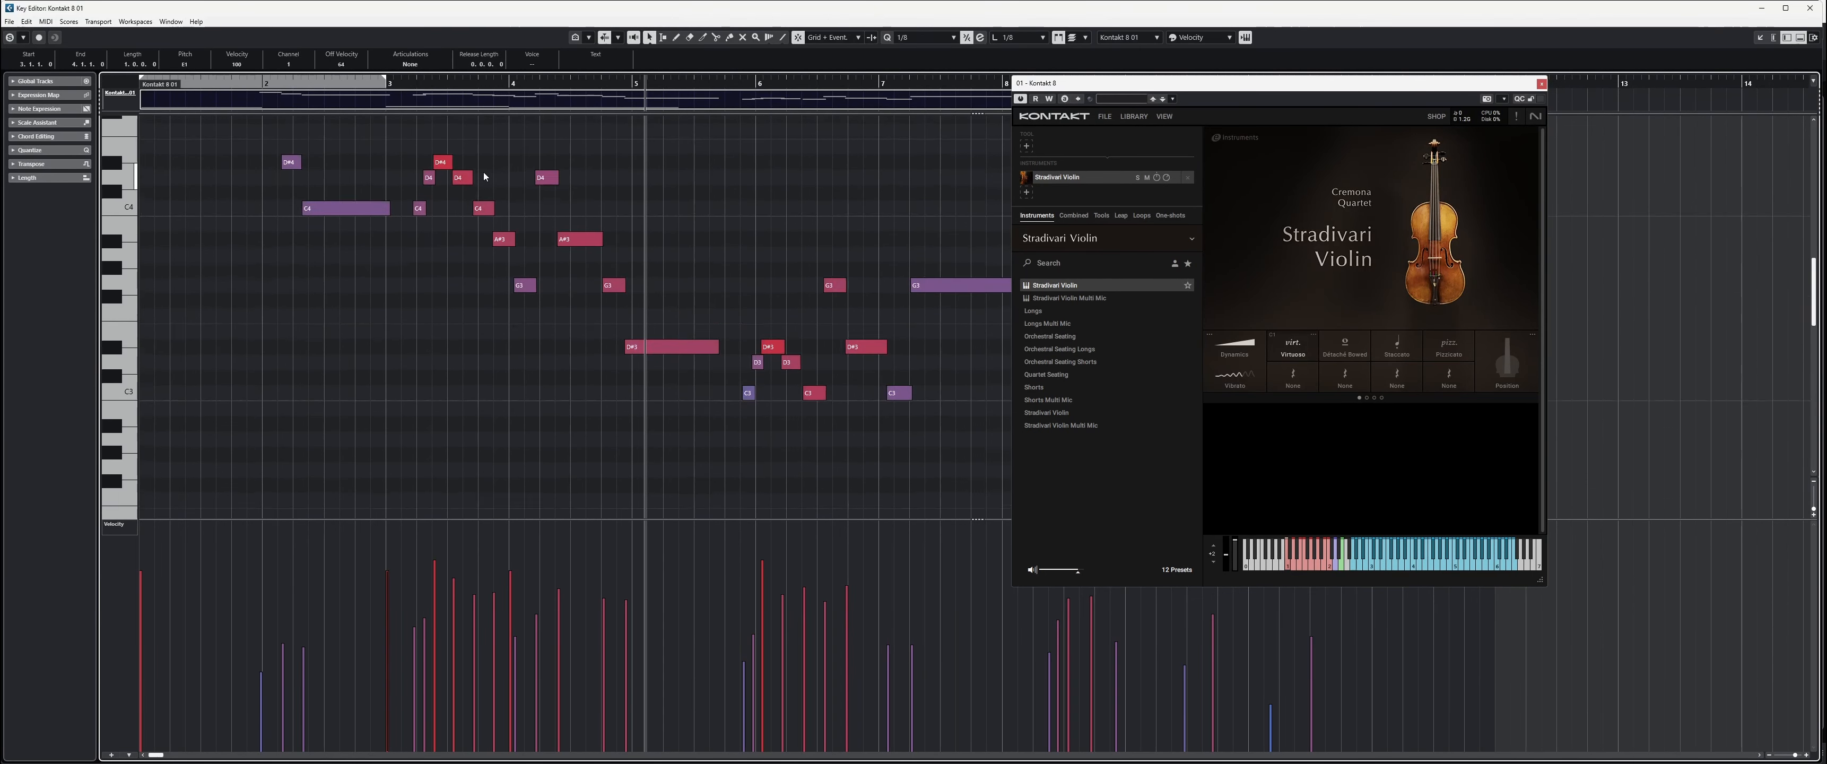
key(space)
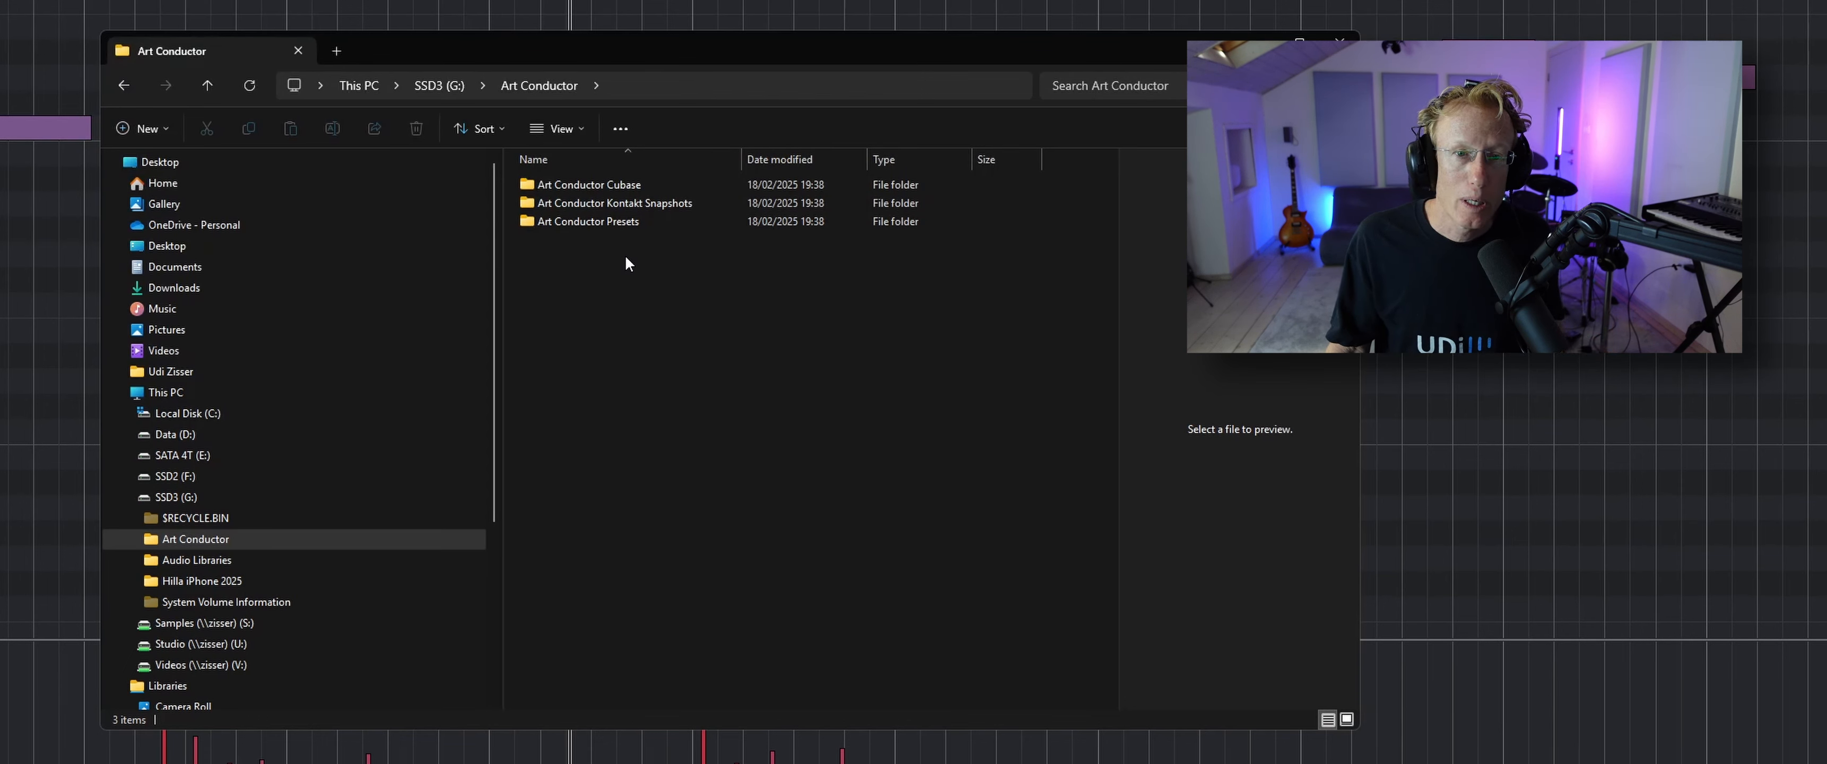
Browse the vendor folders in Art Conductor Cubase in the file manager and open the Native Instruments folder
mouse_move(691, 202)
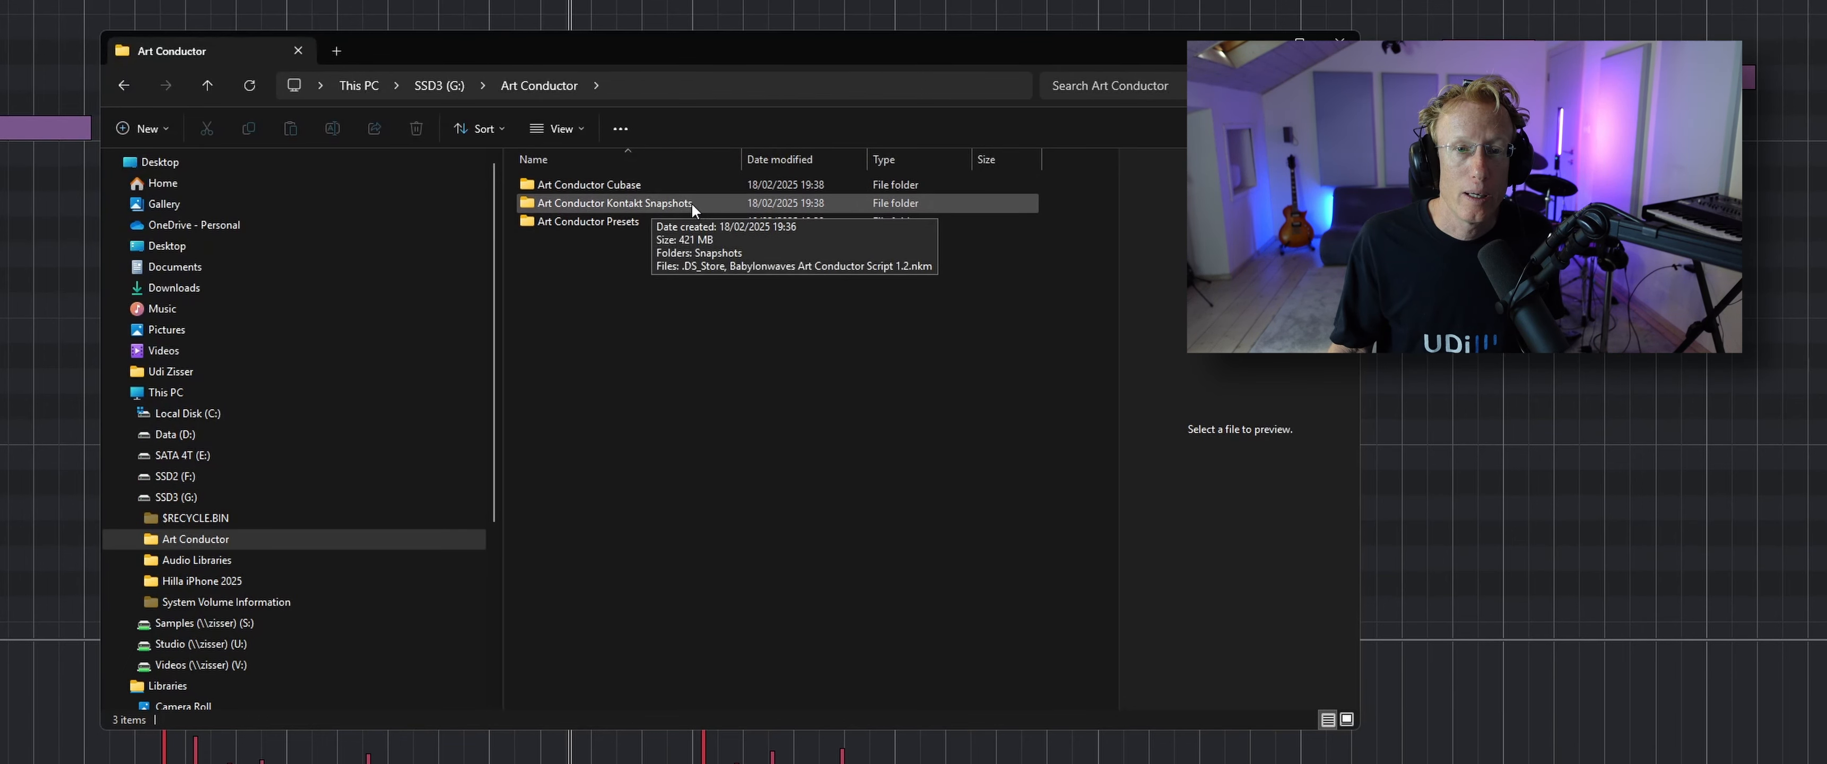
double_click(637, 189)
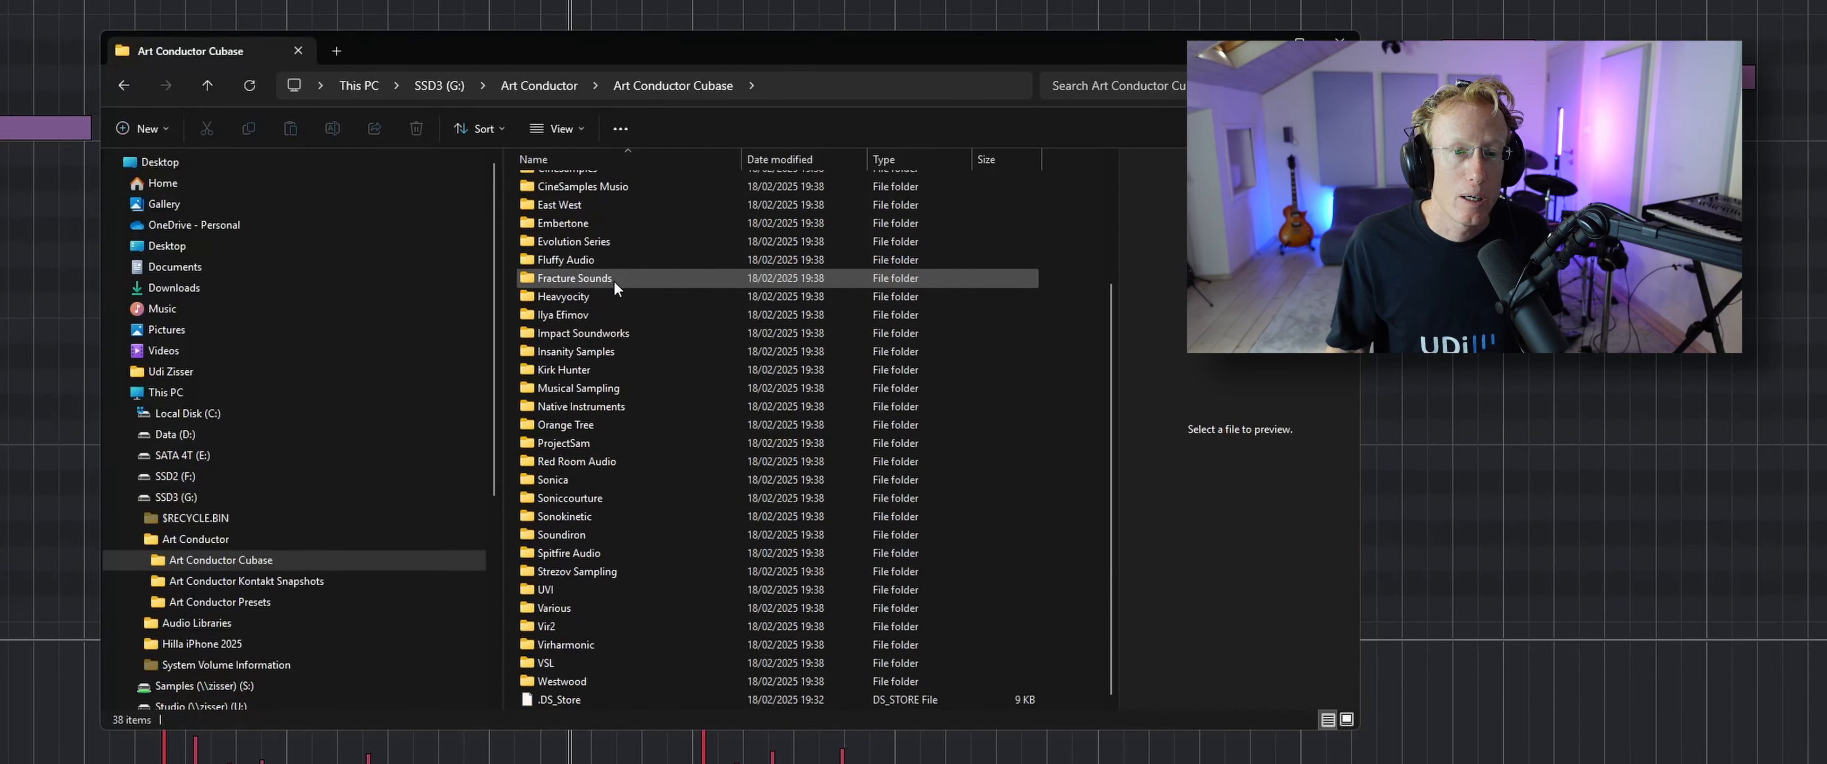
mouse_move(661, 388)
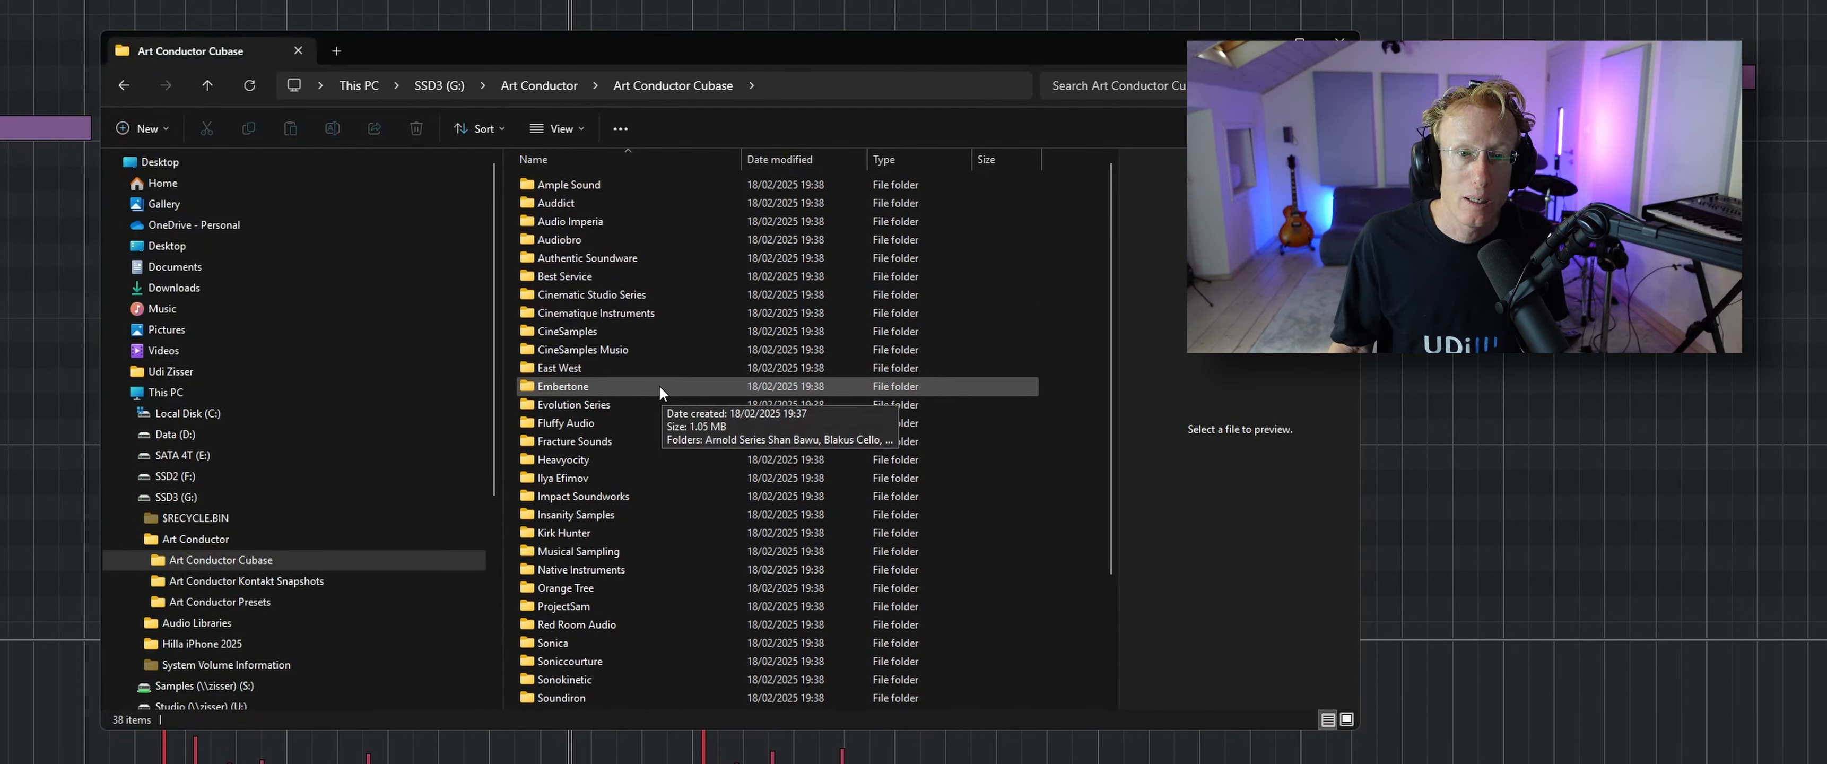
scroll(660, 384, down, 3)
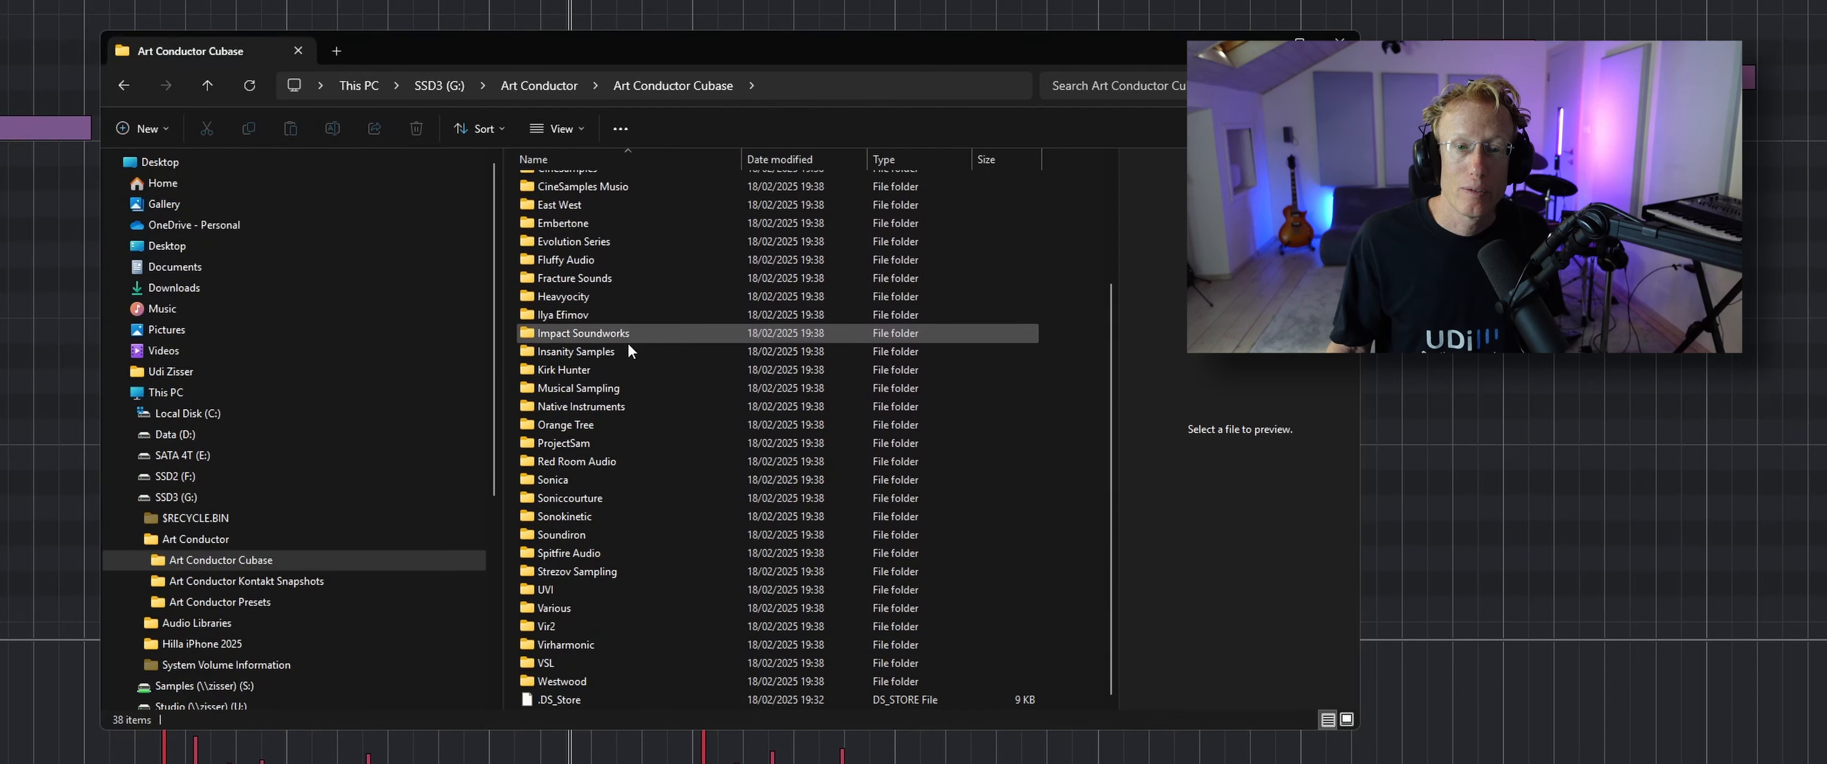
double_click(629, 404)
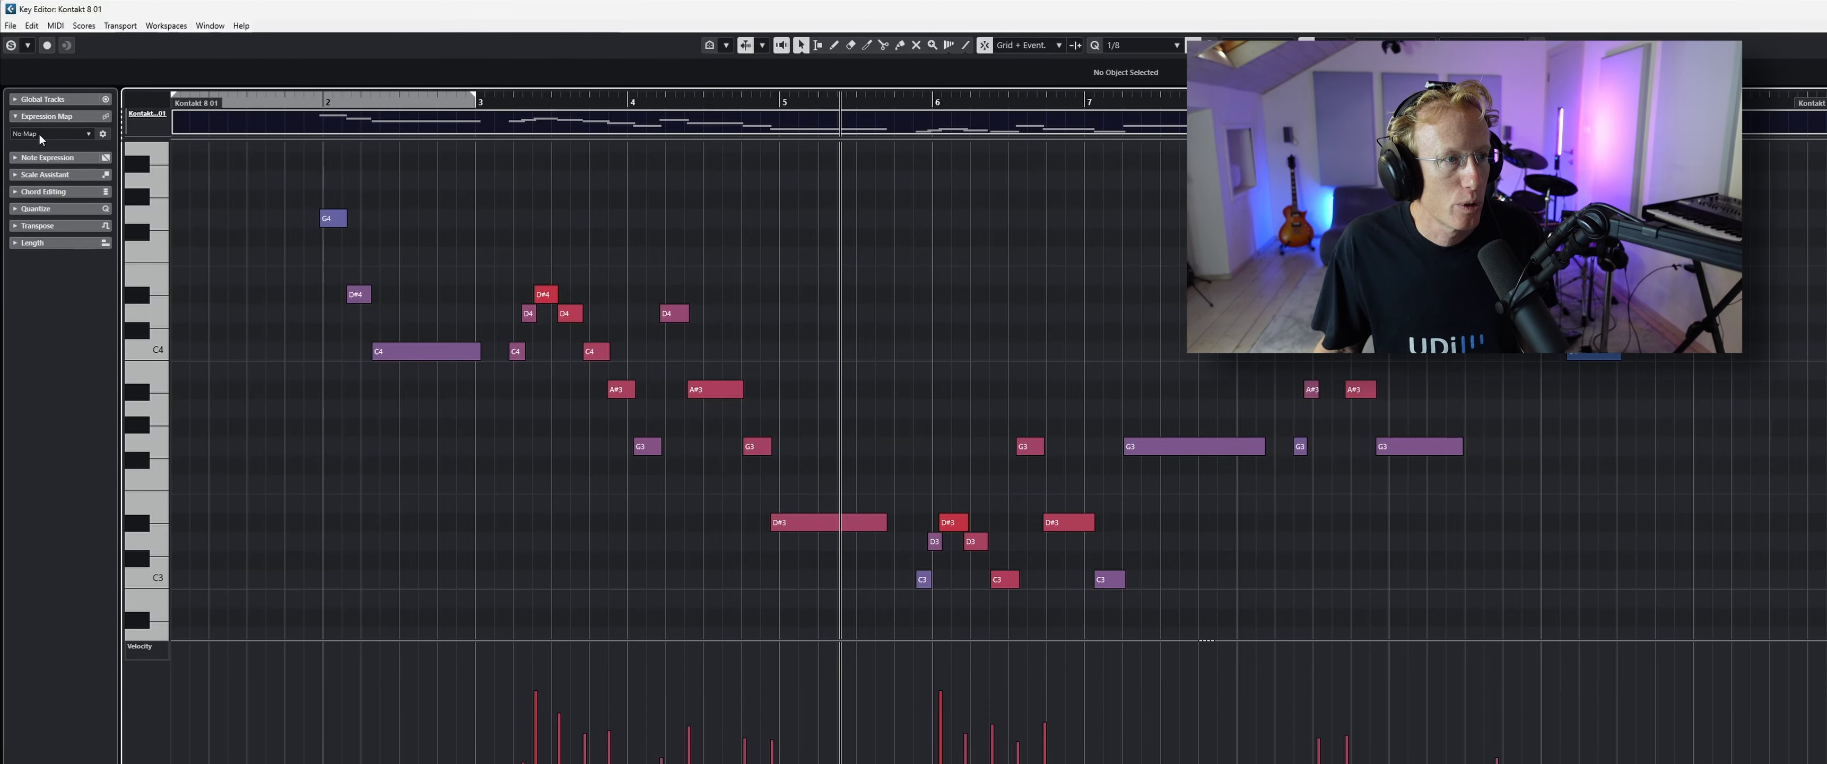
Load NICRQ Stradivari Violin A.expressionmap from the Cremona Quartet Factory folder into the Expression Map Setup
click(103, 134)
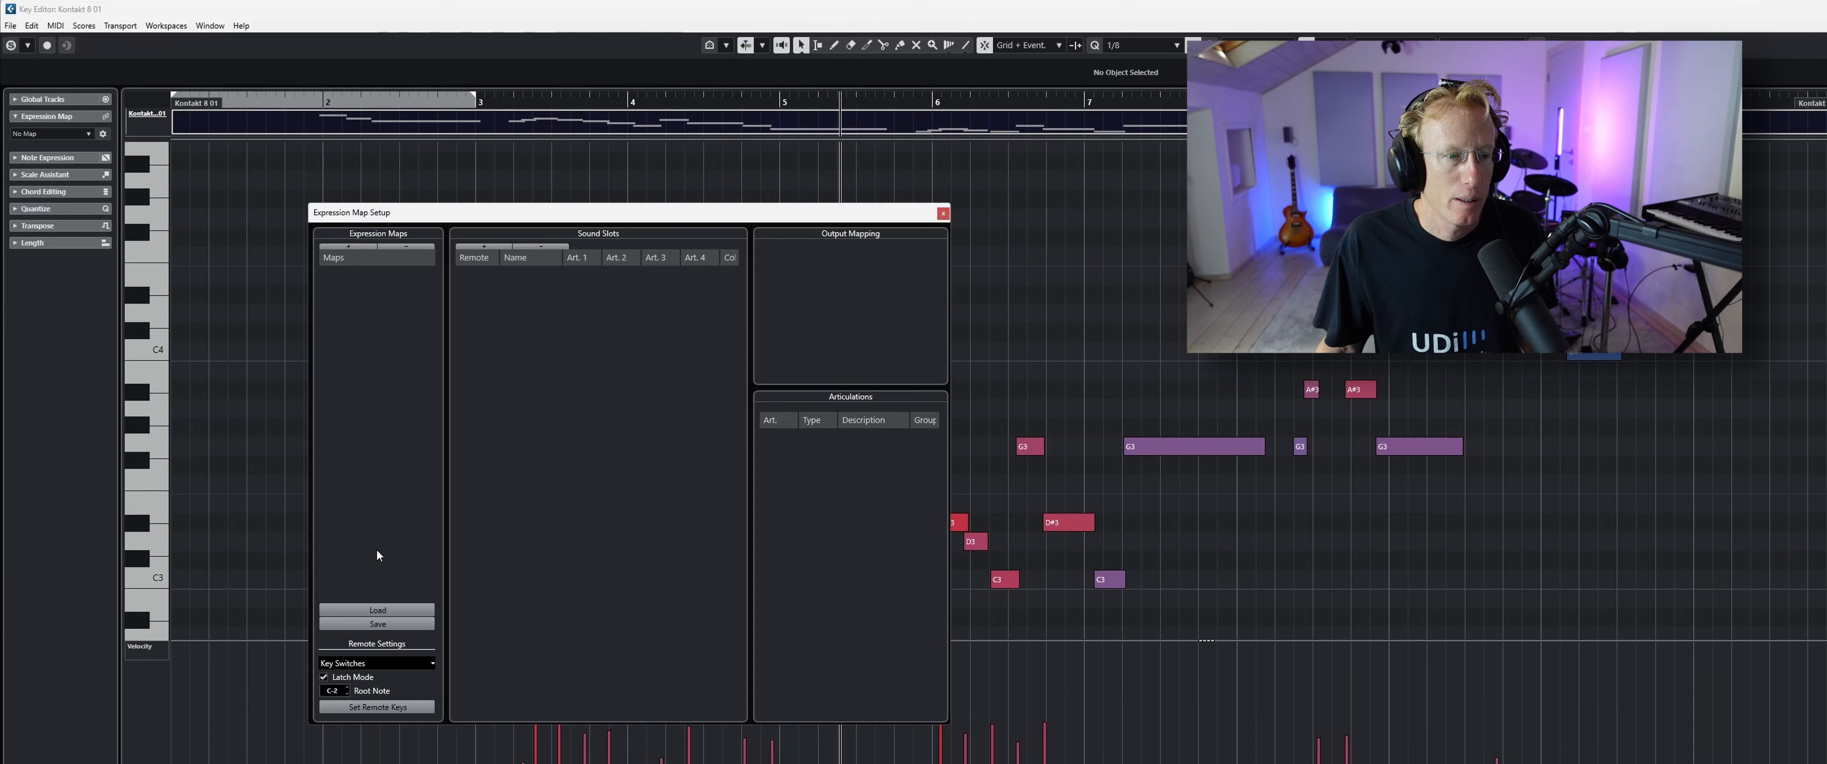
click(378, 611)
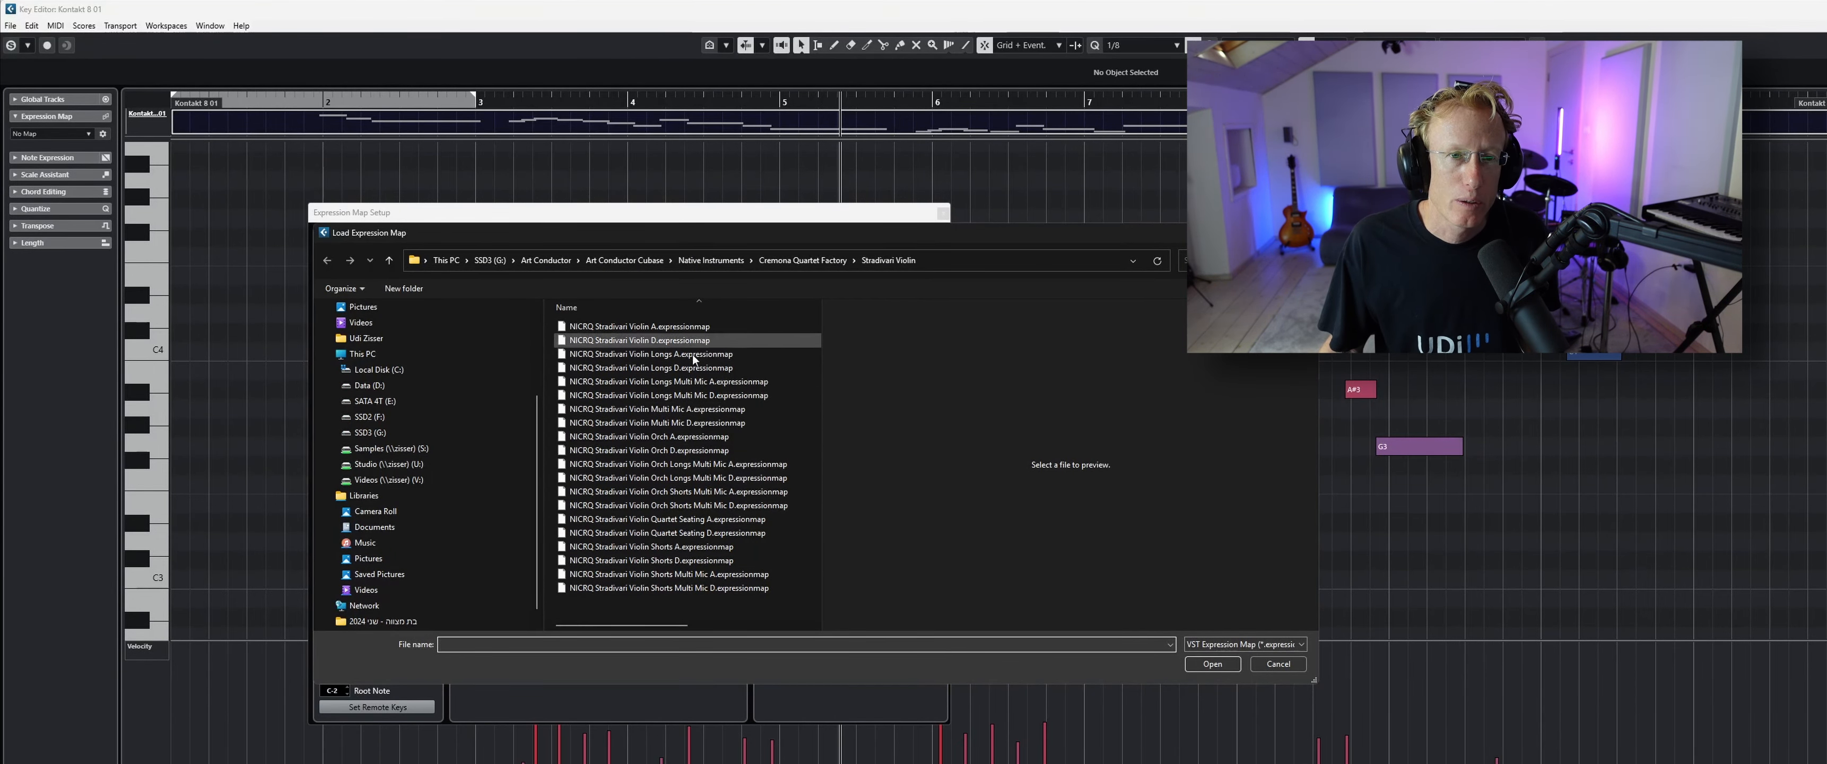
click(795, 260)
click(716, 259)
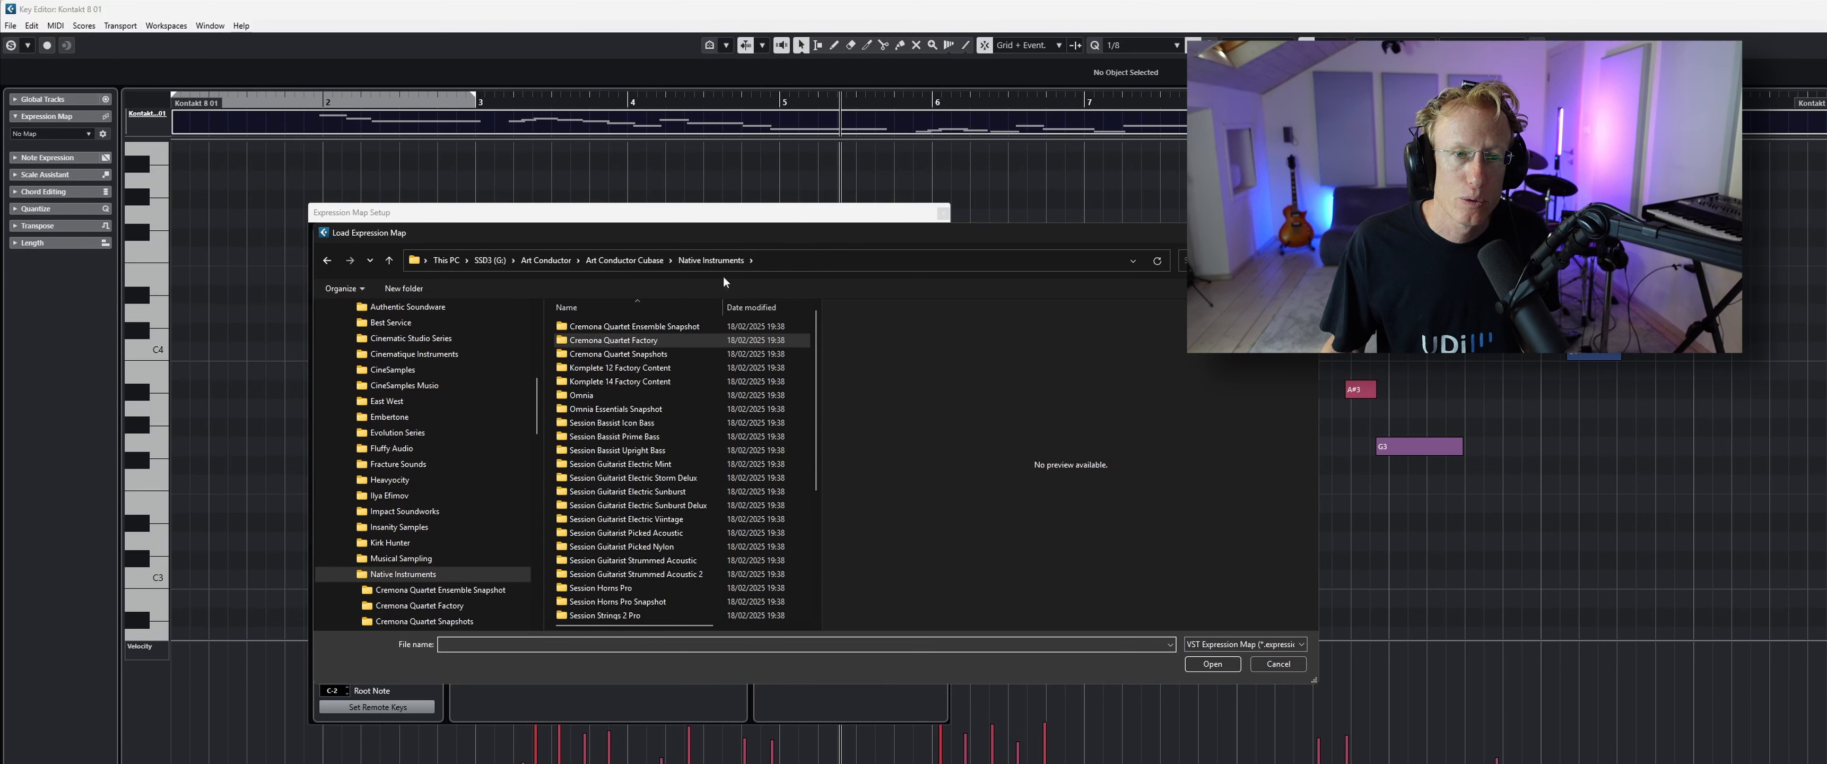
double_click(660, 342)
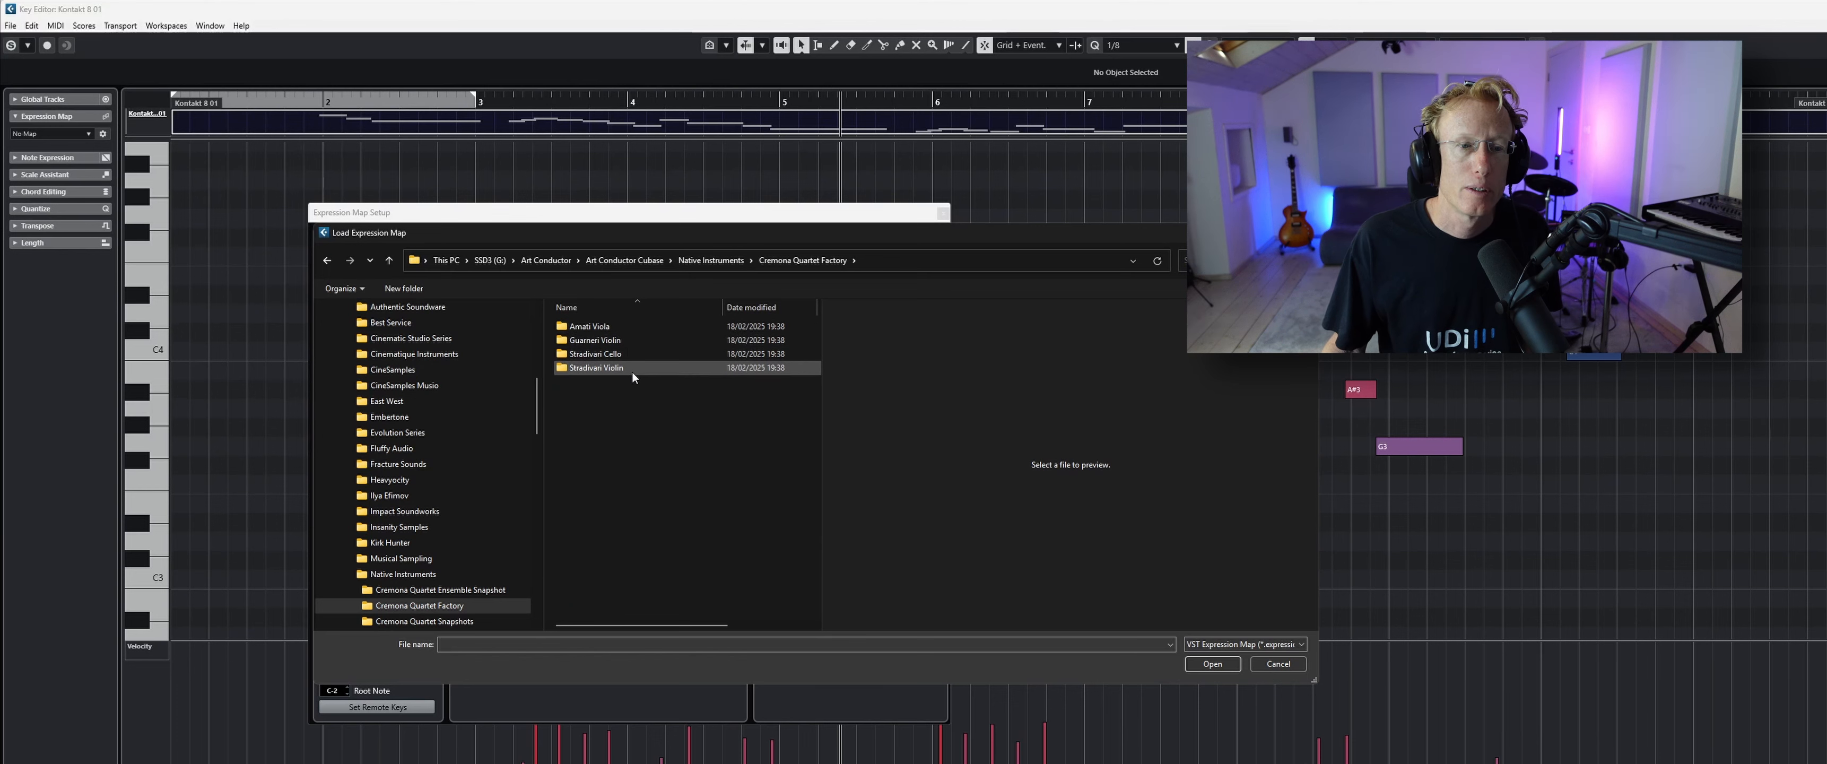
double_click(630, 369)
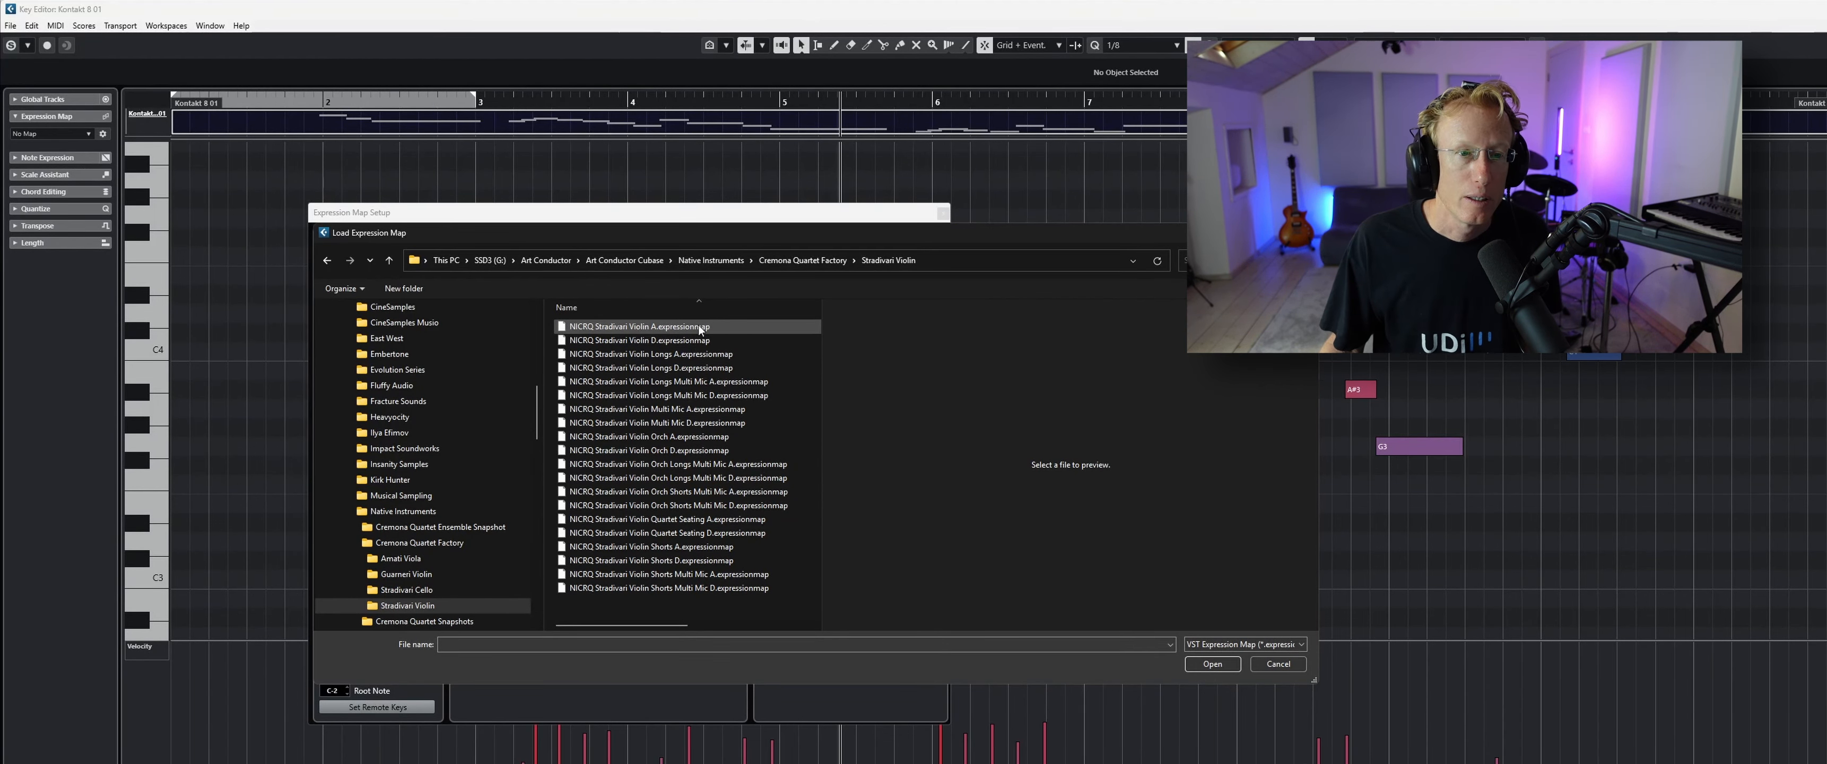
double_click(701, 327)
Load NICRQ Stradivari Violin D.expressionmap as well and assign the NICRQ Stradivari Violin Attribute map to the track
click(398, 611)
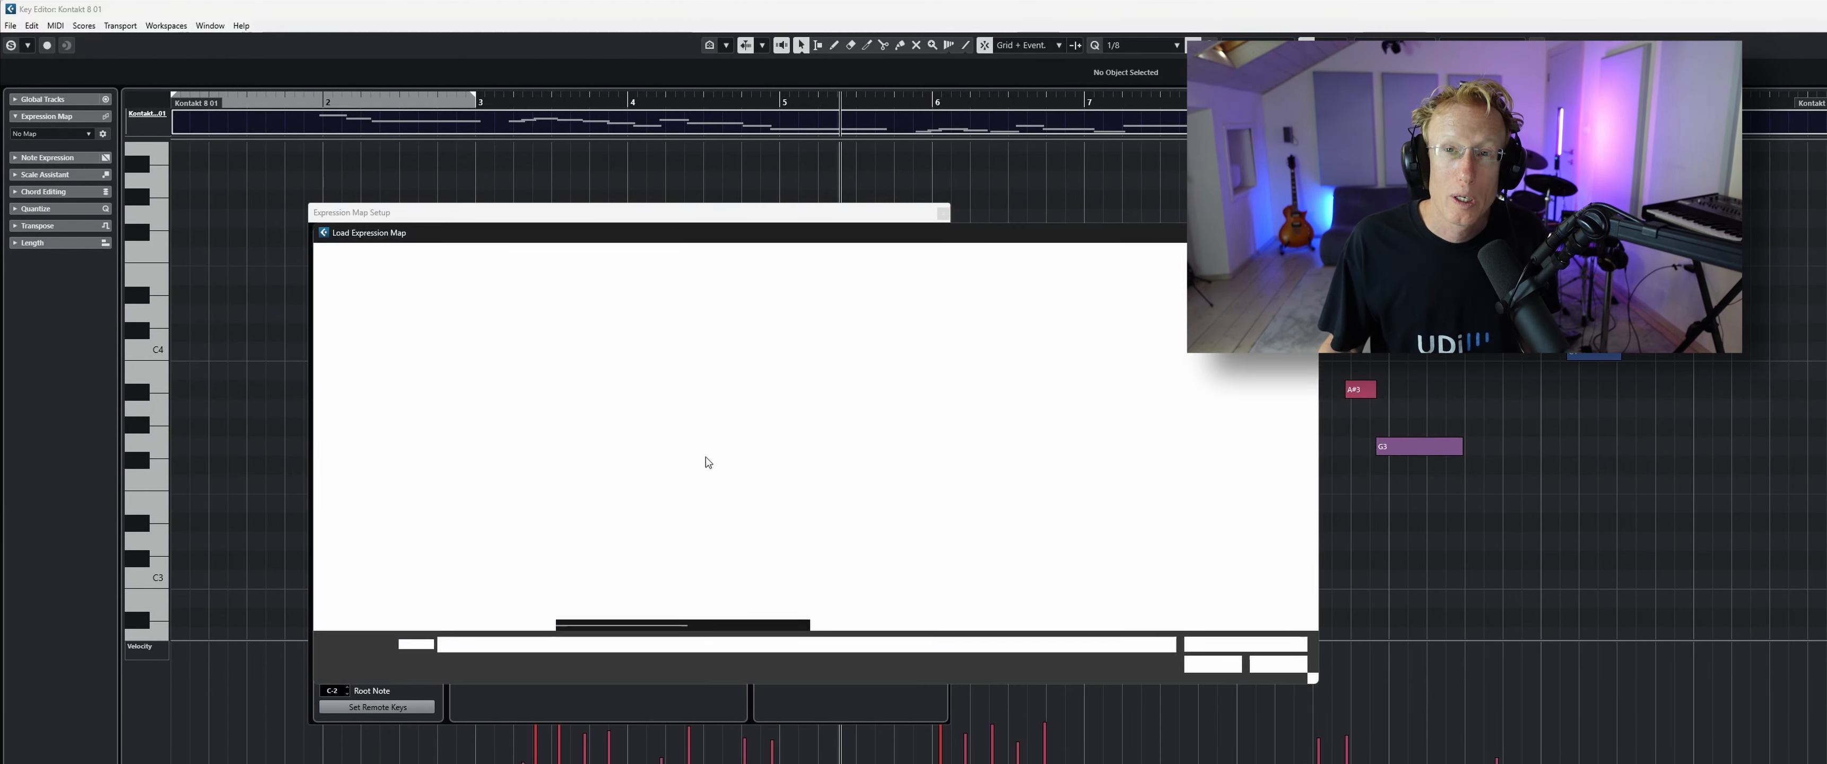
double_click(695, 344)
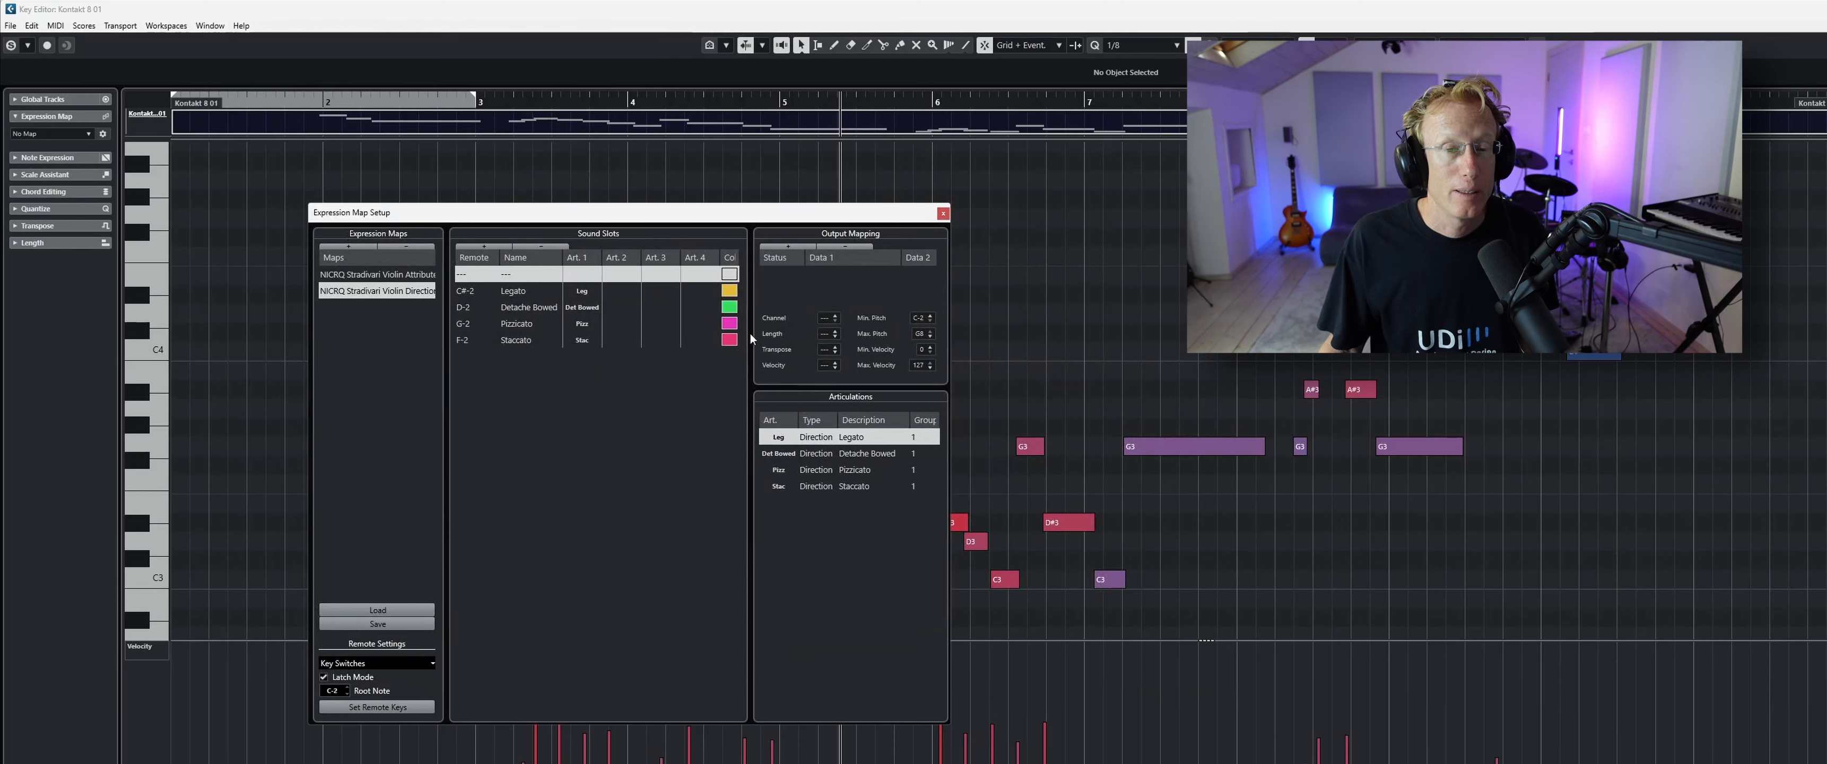
click(943, 213)
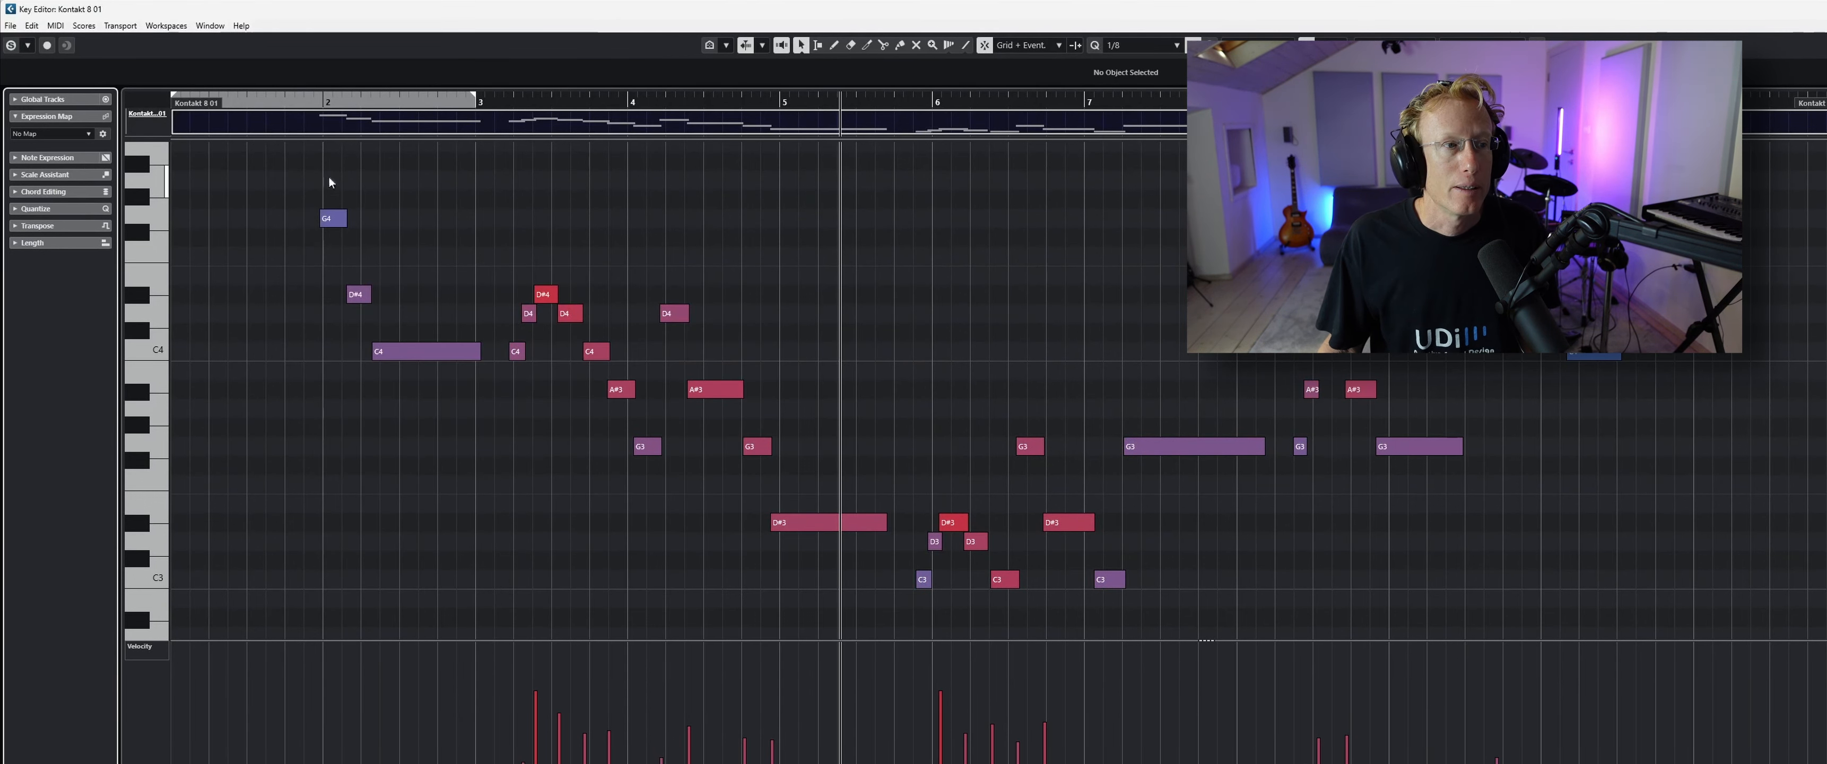
click(88, 135)
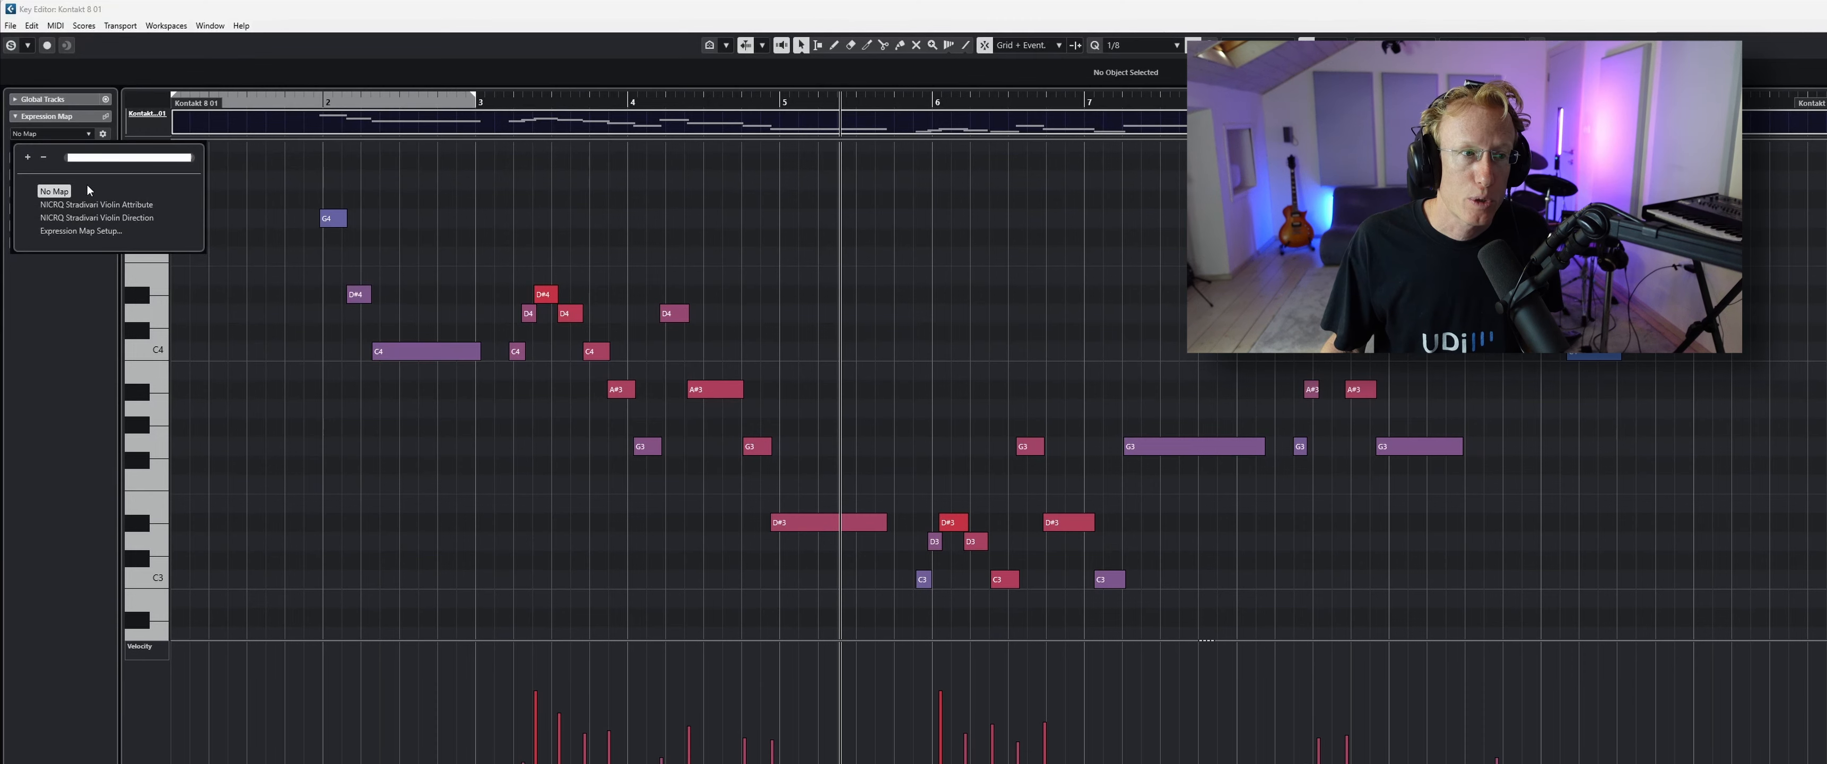
click(116, 207)
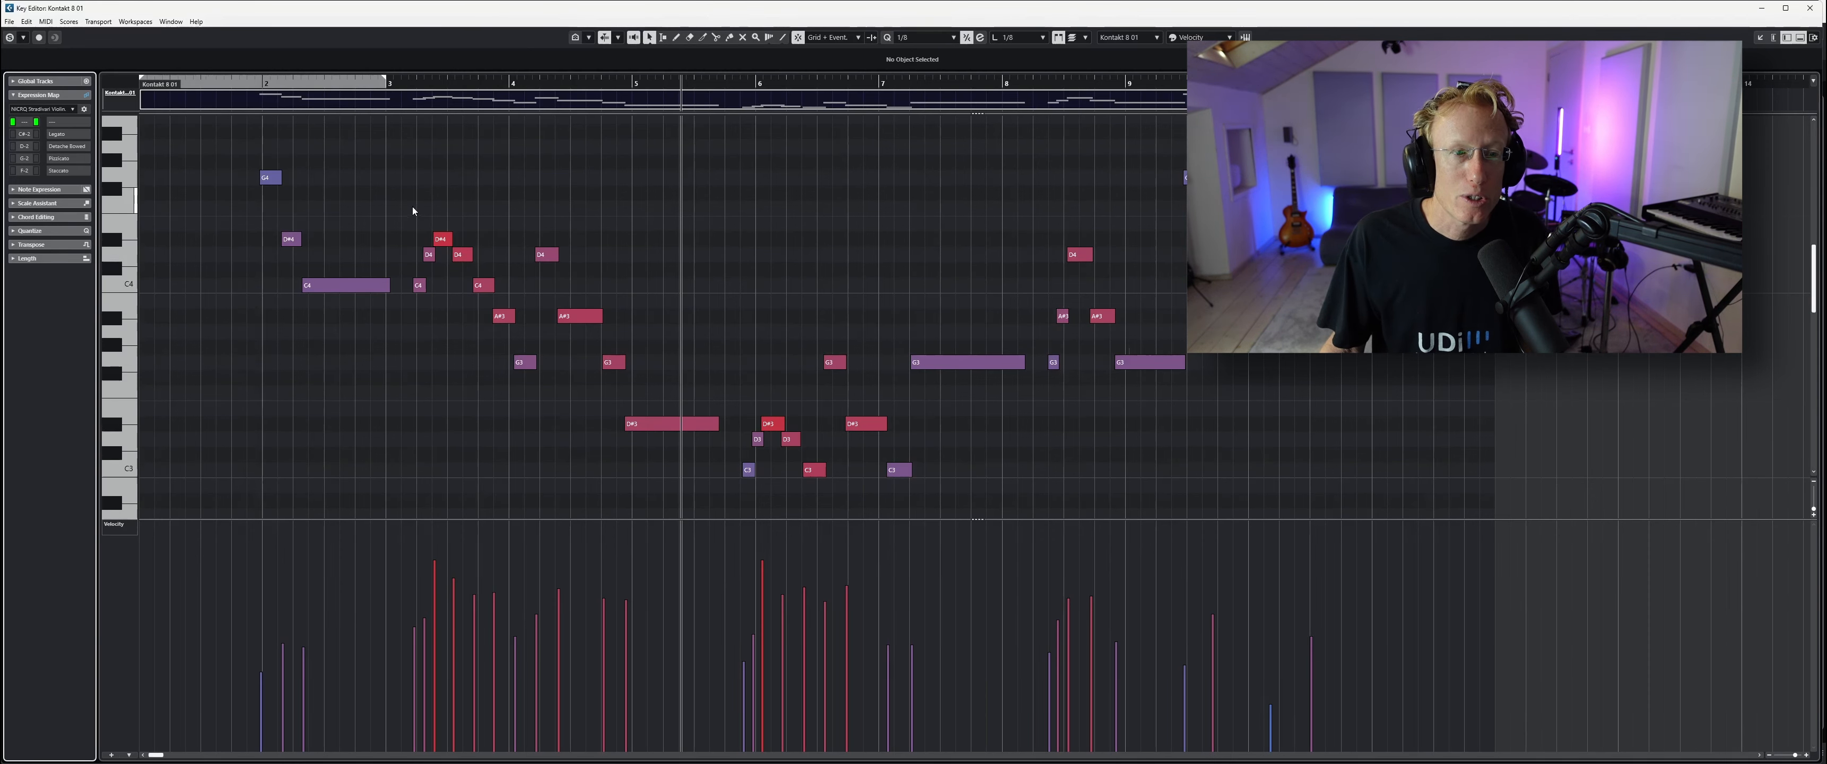
Assign the Staccato articulation to the six short notes in bar 3, from C4 to A#3
drag(413, 207, 513, 340)
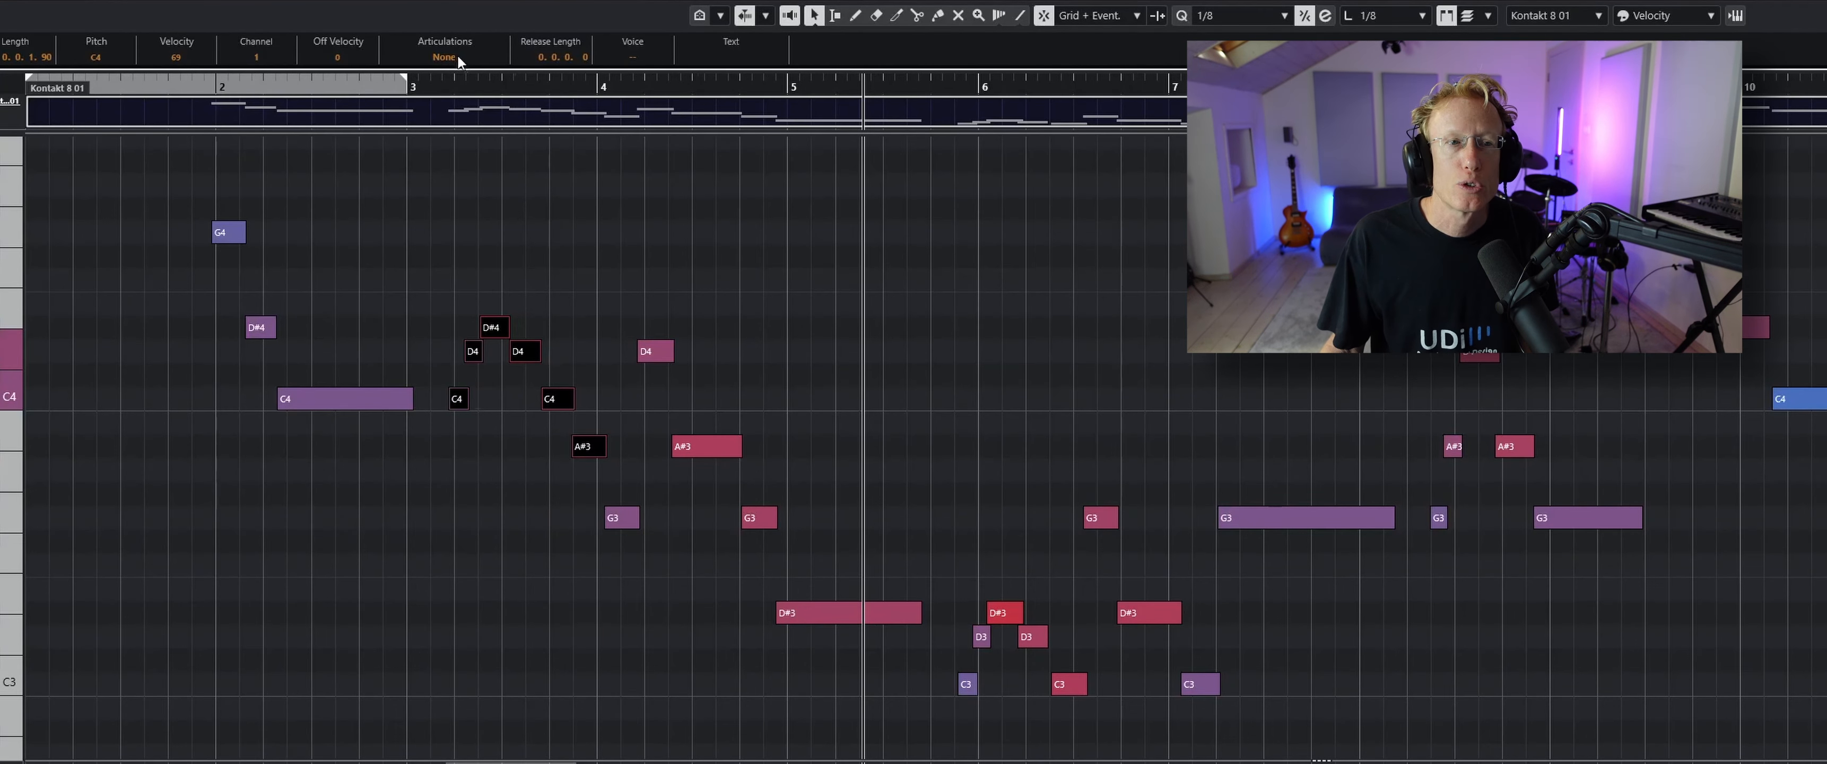
click(417, 66)
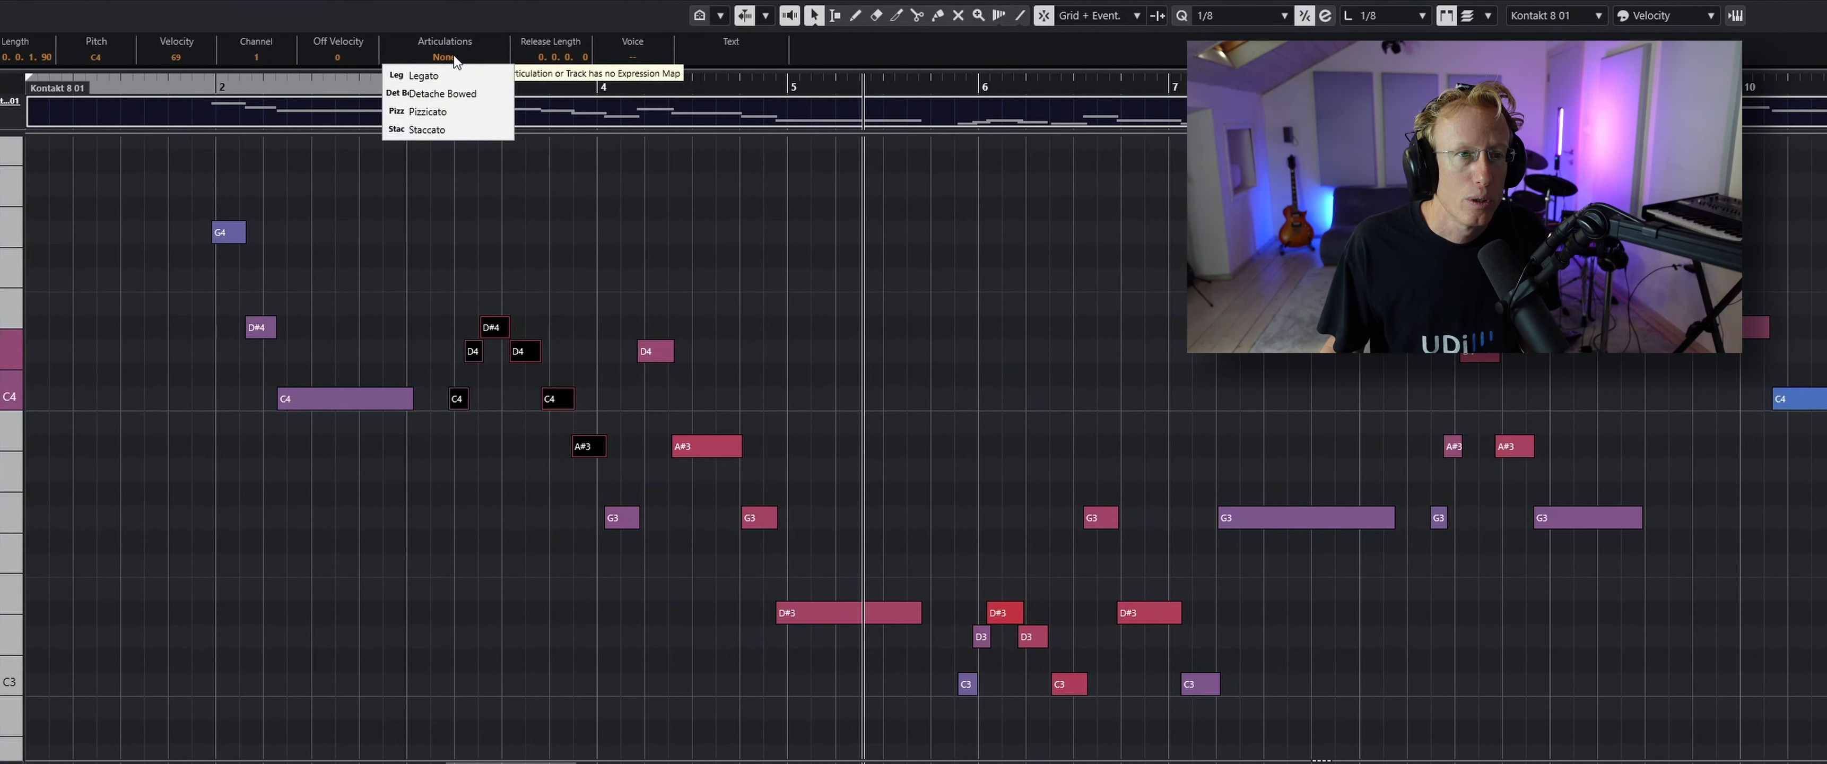
click(426, 129)
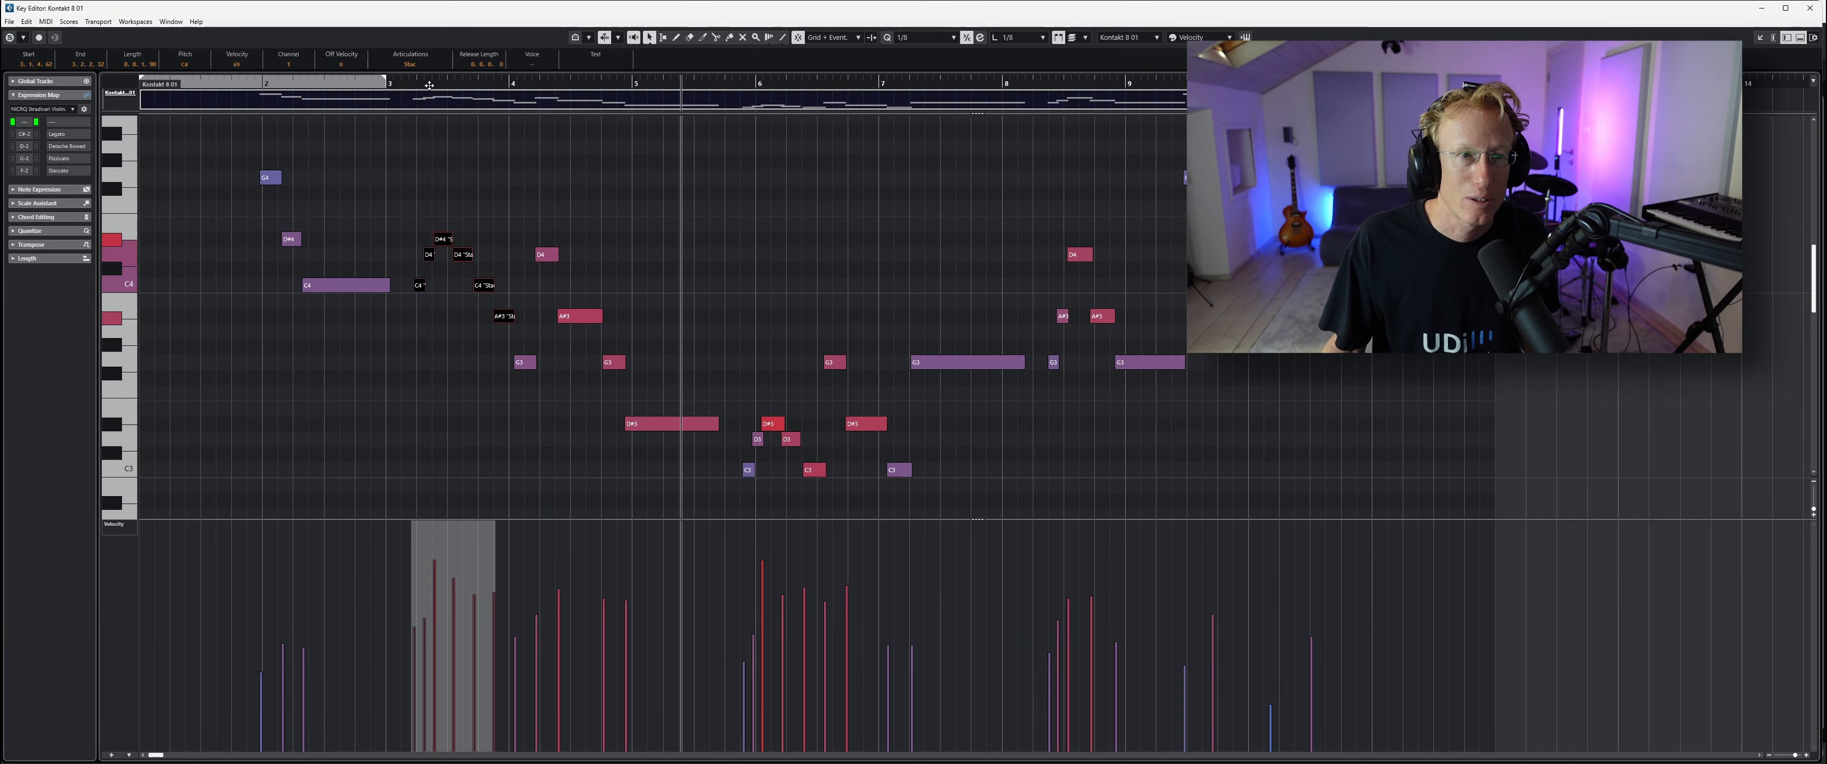
Inspect the staccato-labelled notes up close and play back the part from just before bar 2
scroll(655, 380, up, 5)
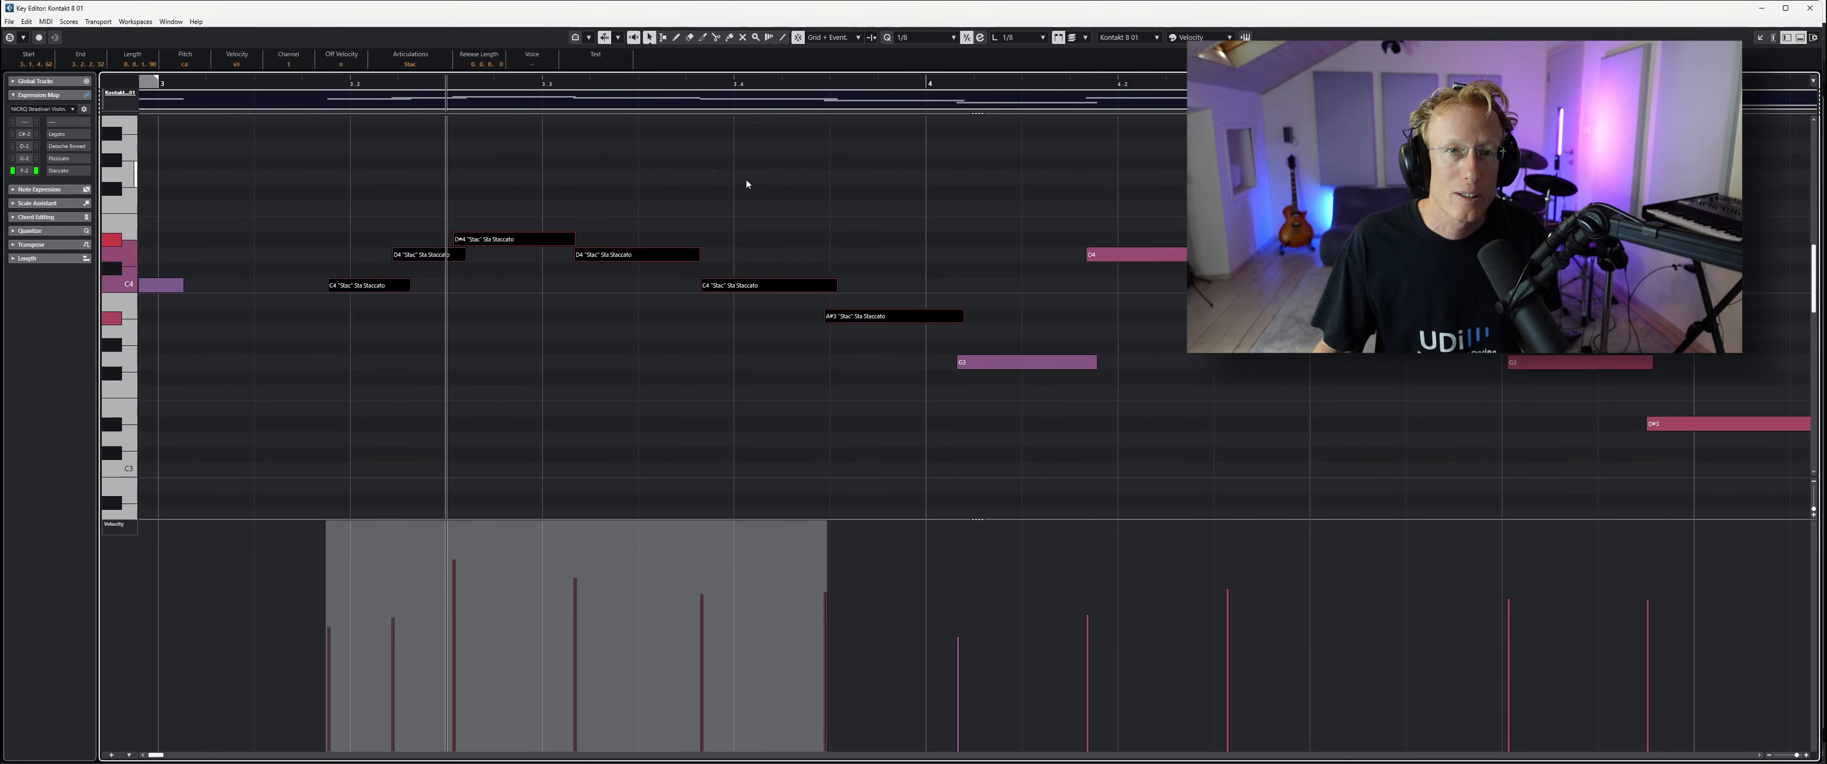
drag(667, 92, 527, 83)
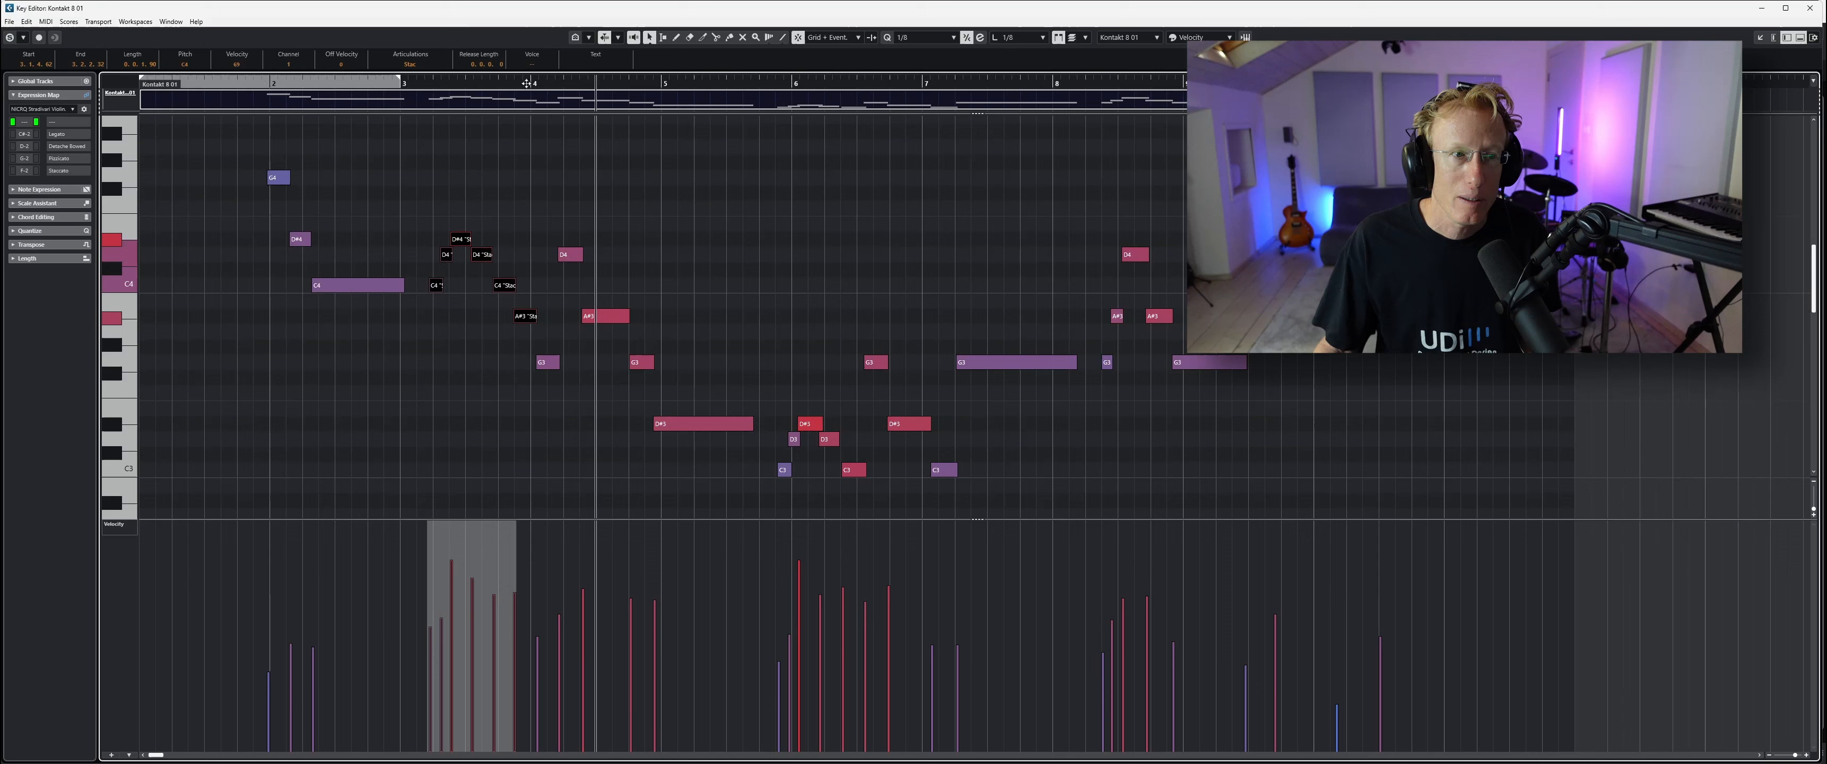
click(261, 95)
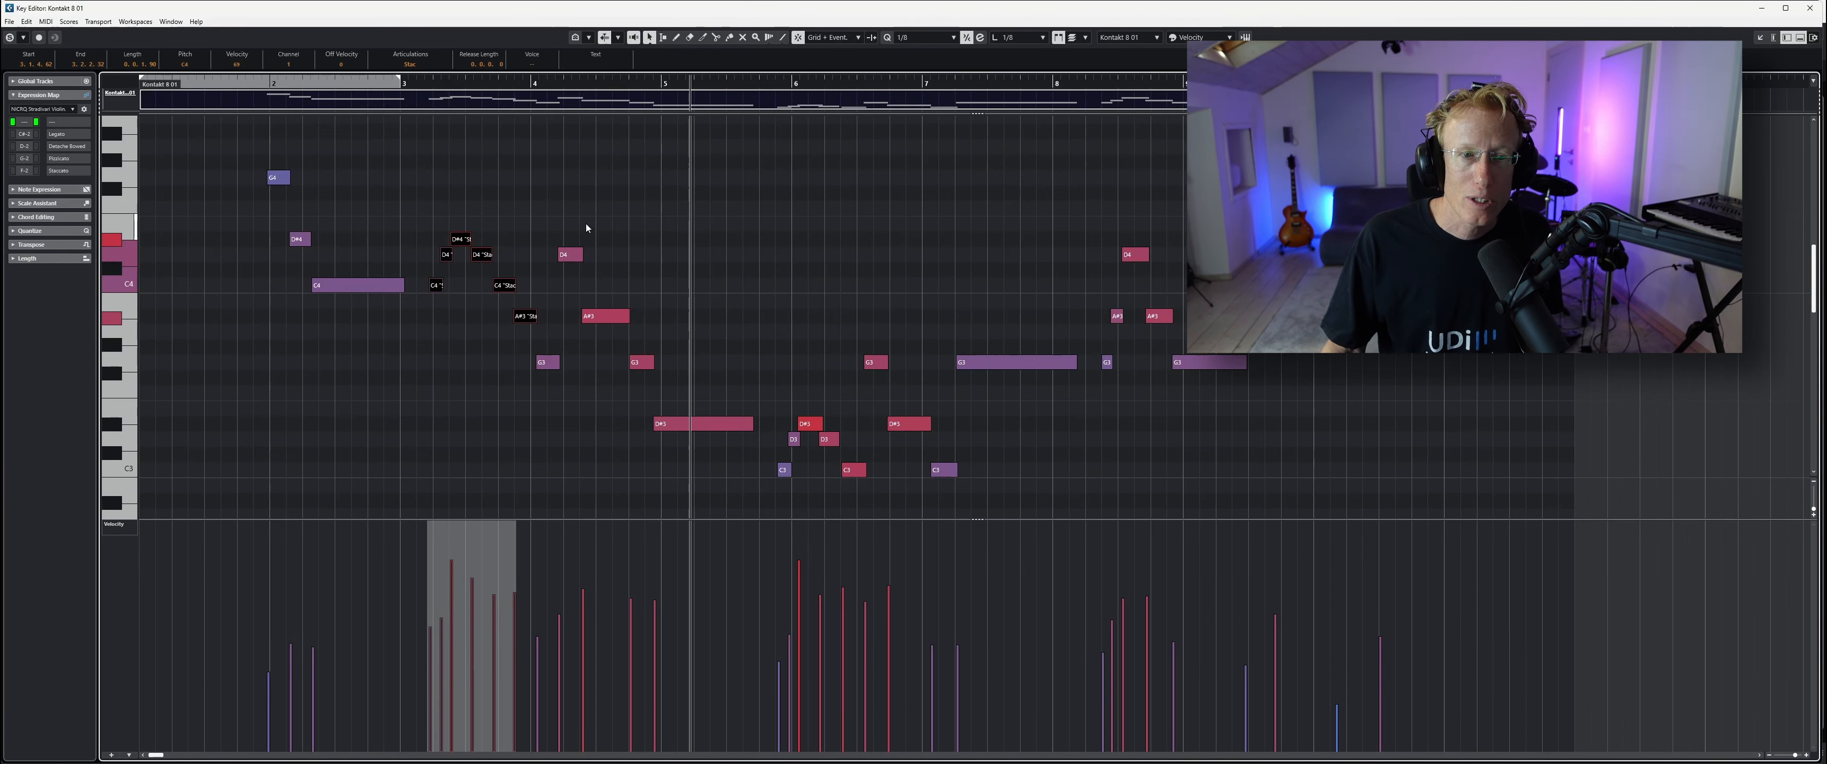
Assign the Legato articulation to all notes from bar 4 onward
drag(551, 216, 1436, 477)
click(571, 156)
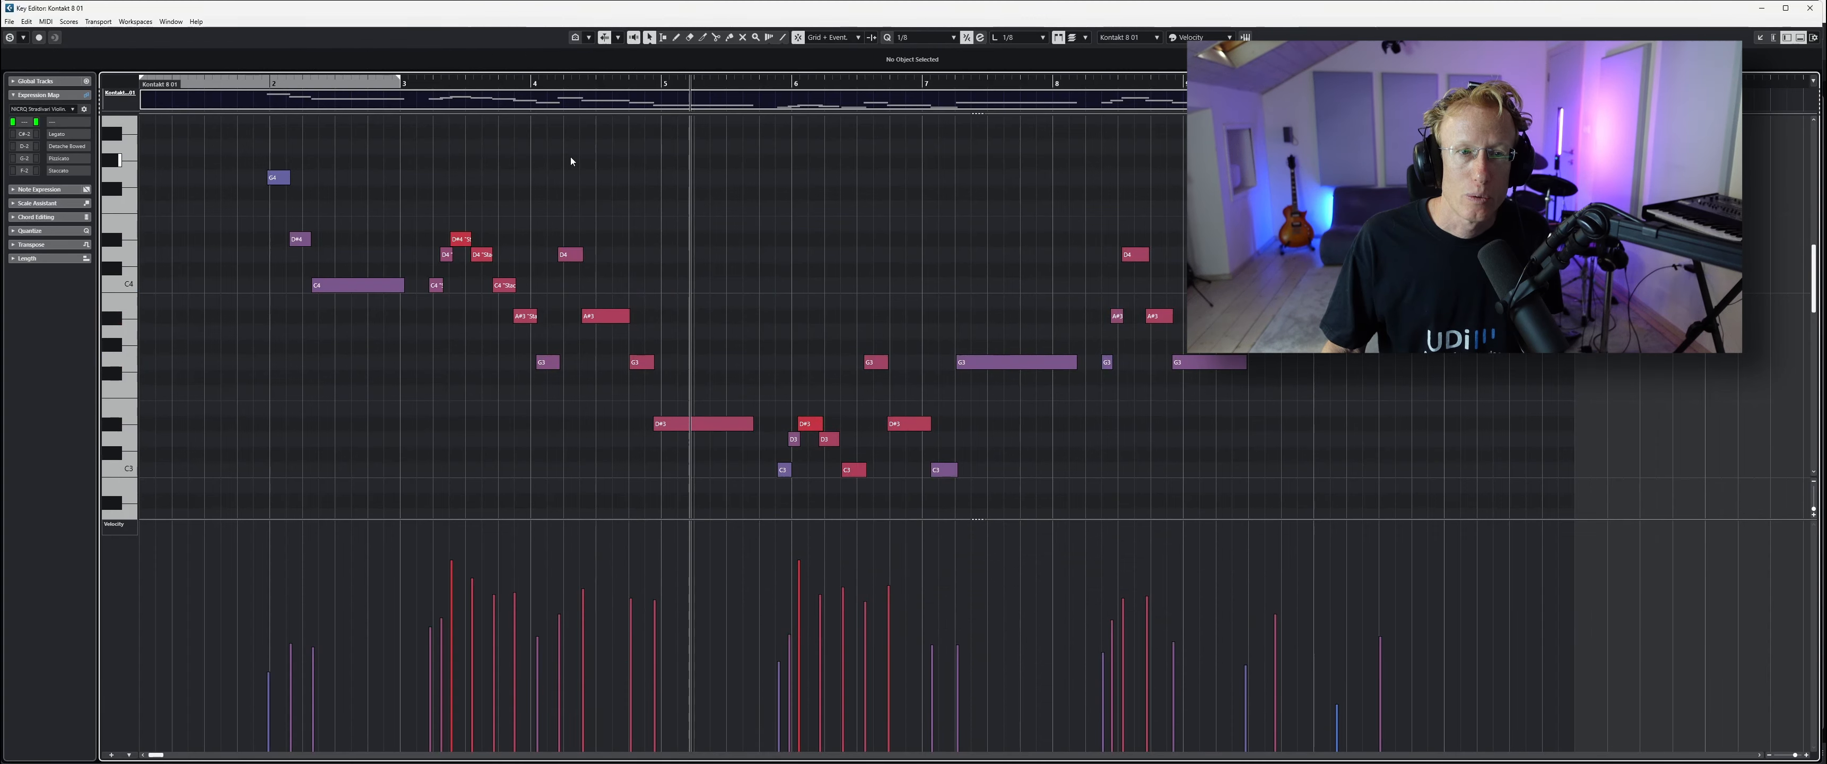
drag(539, 129, 1478, 500)
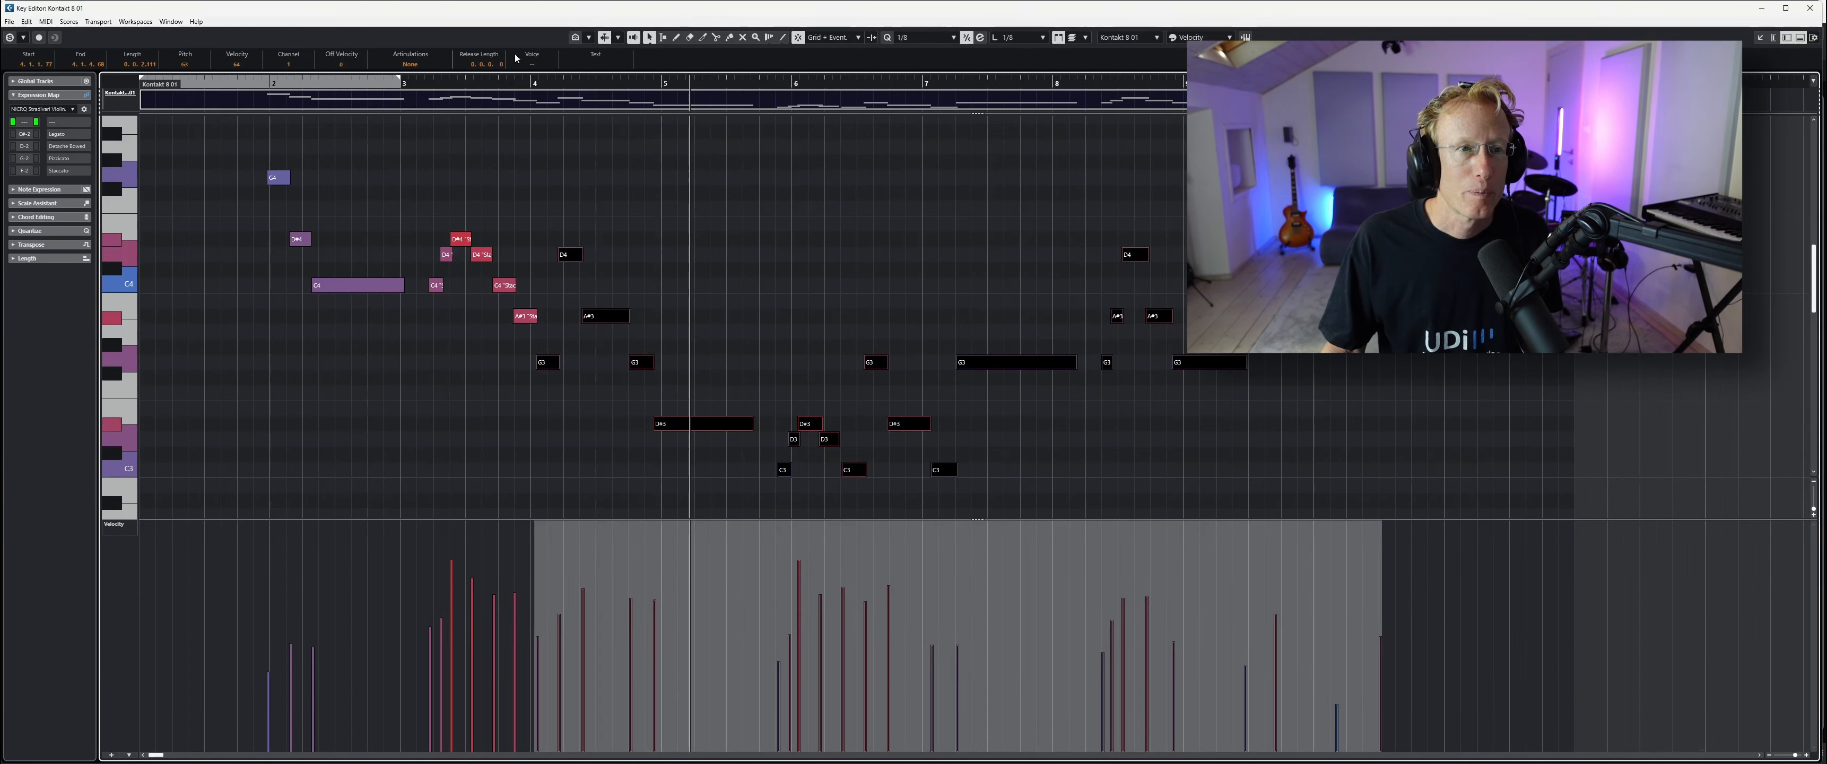
click(411, 65)
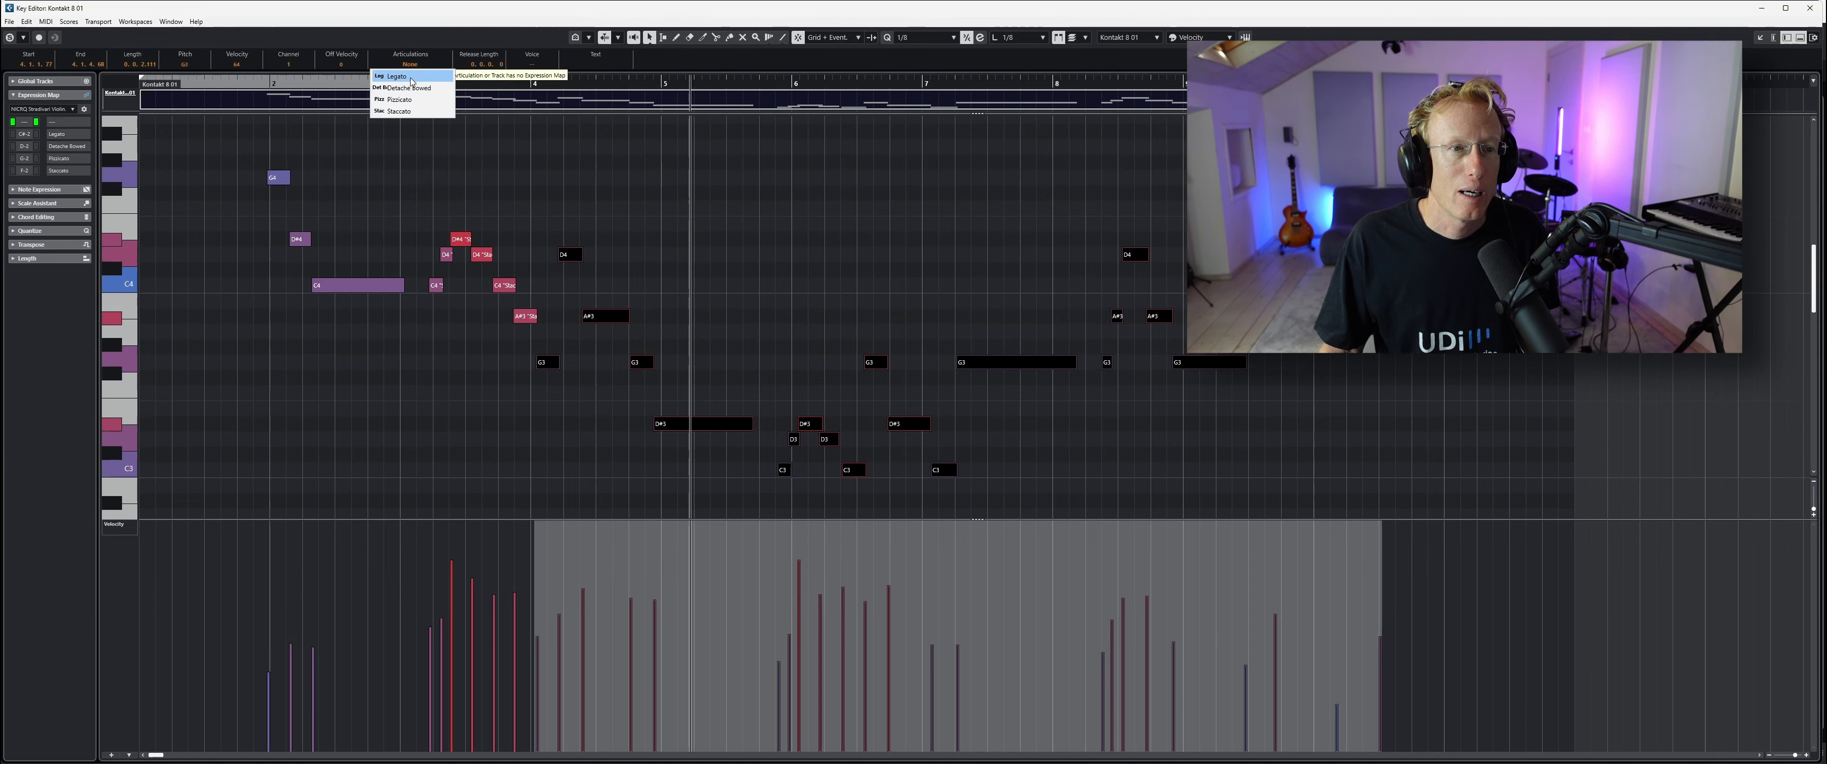
click(412, 76)
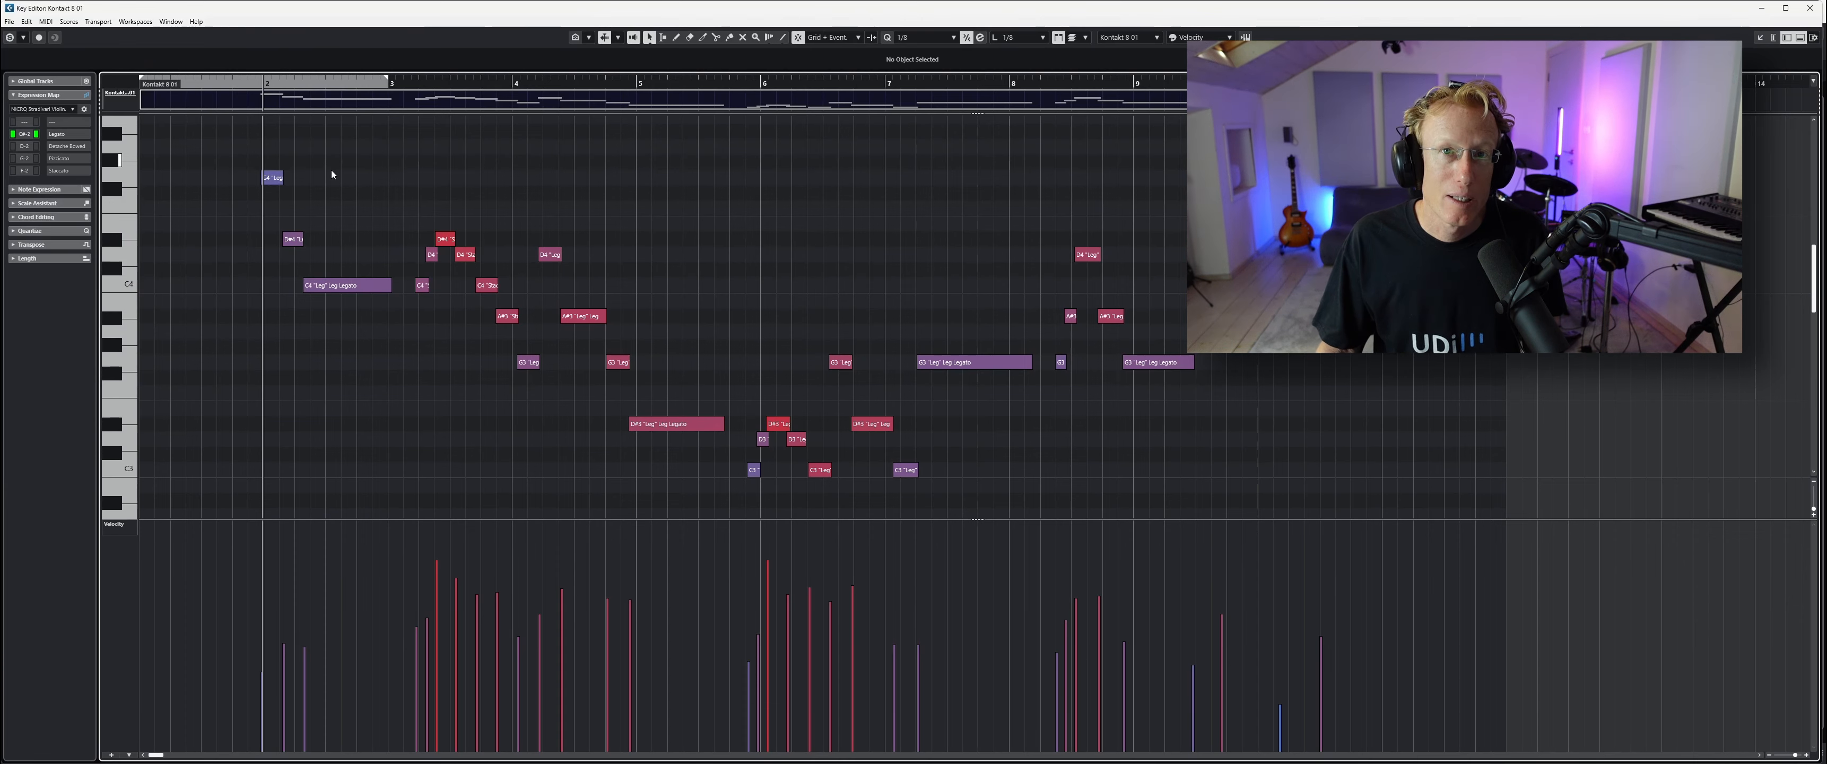
Play back the part, assign the Pizzicato articulation to the short notes around bar 6, and listen again from bar 4
key(space)
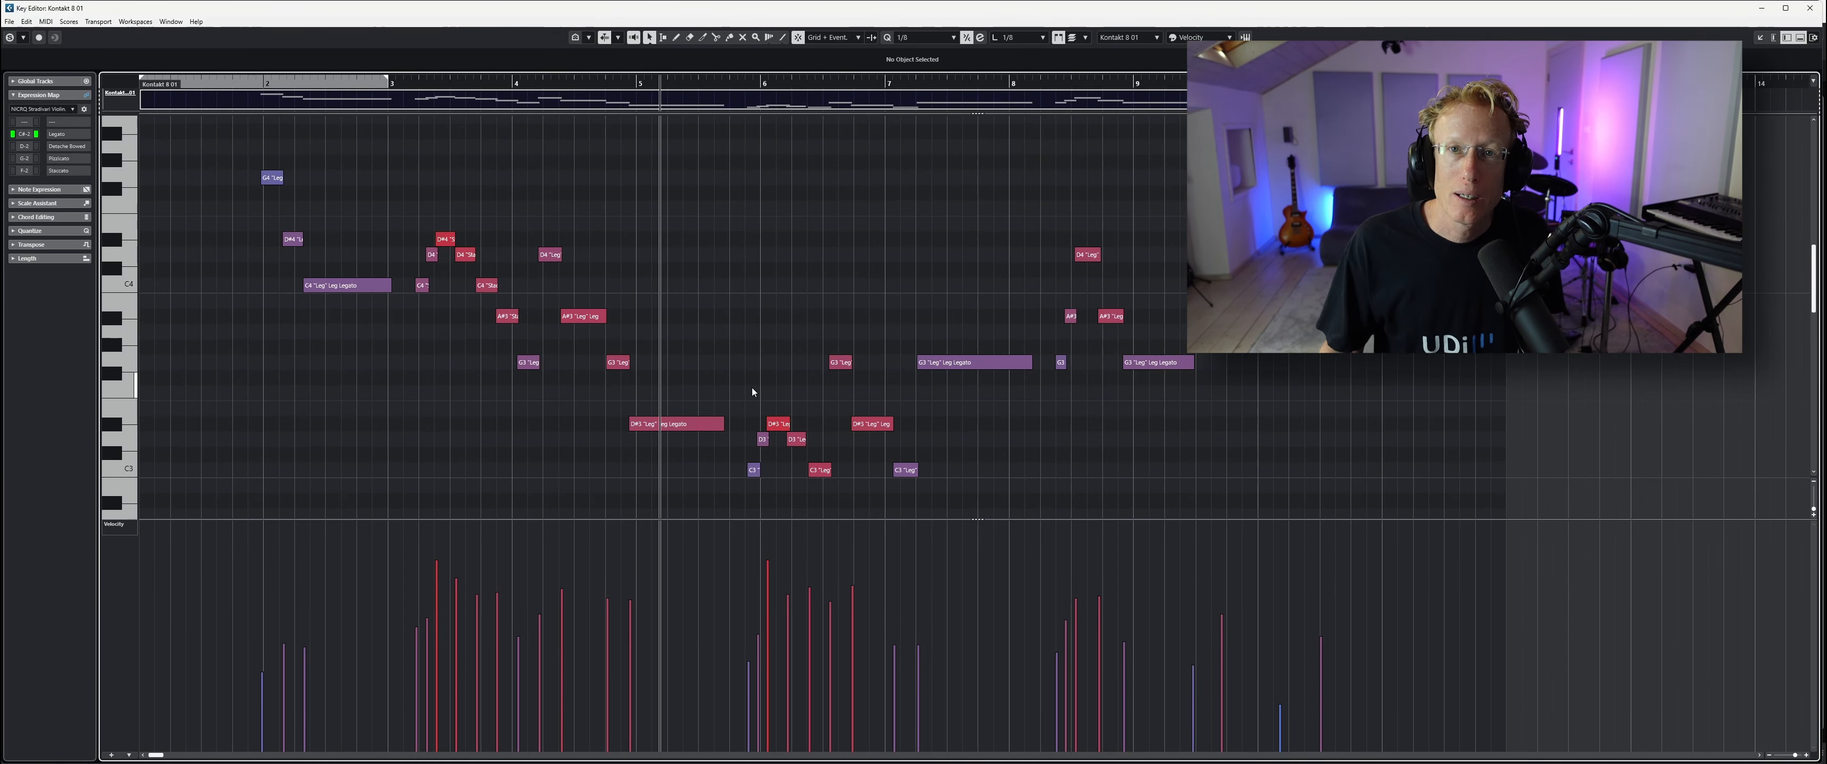
drag(743, 384, 828, 500)
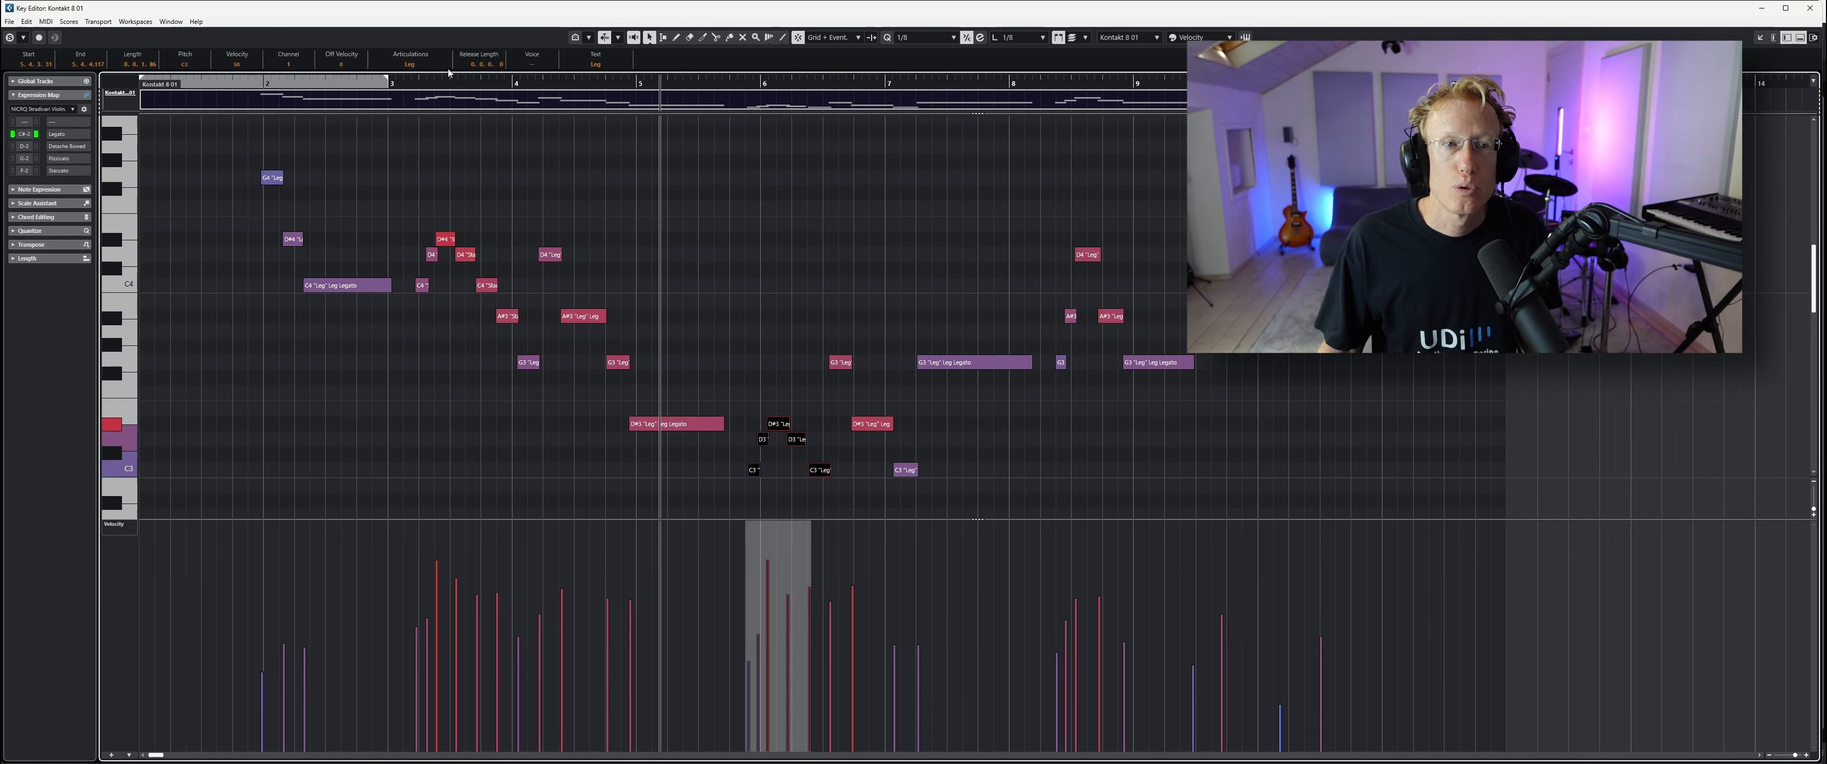
click(411, 65)
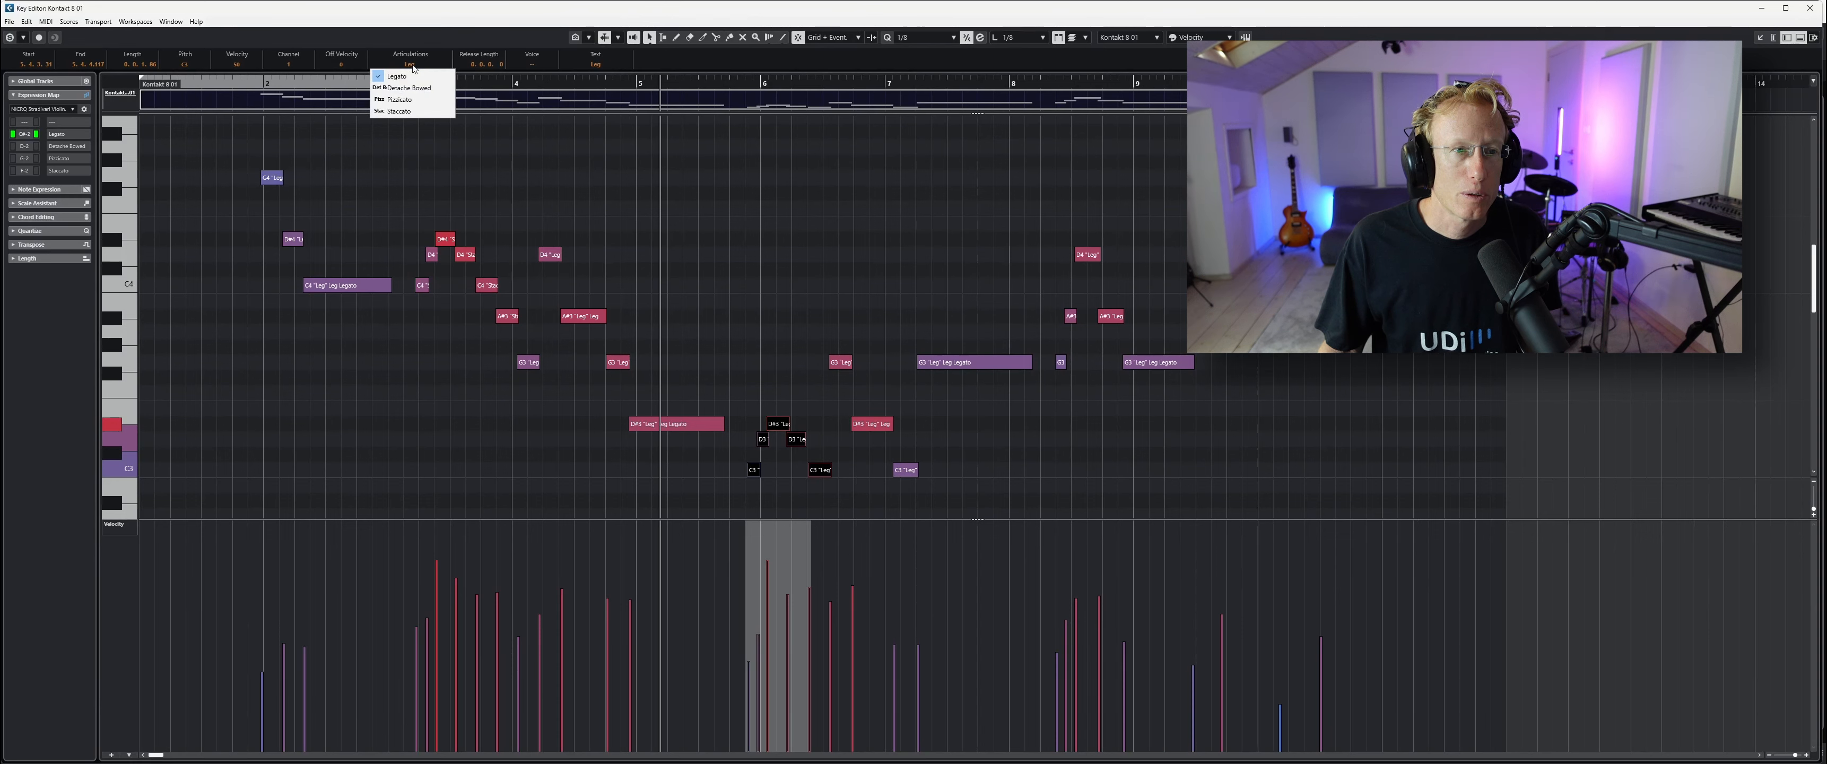
click(415, 100)
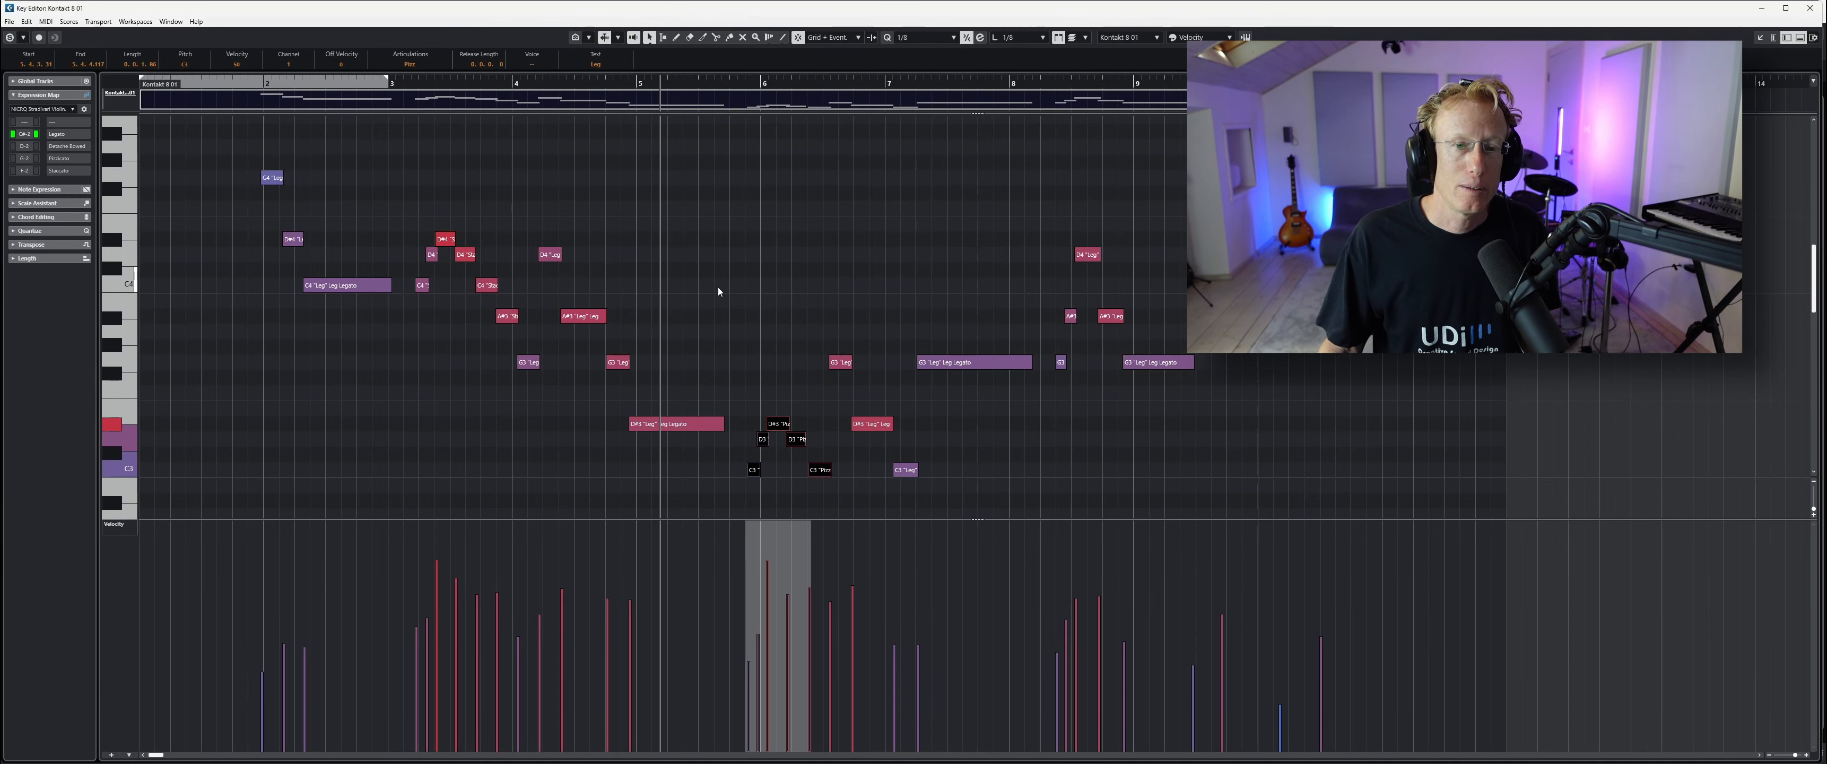
click(529, 93)
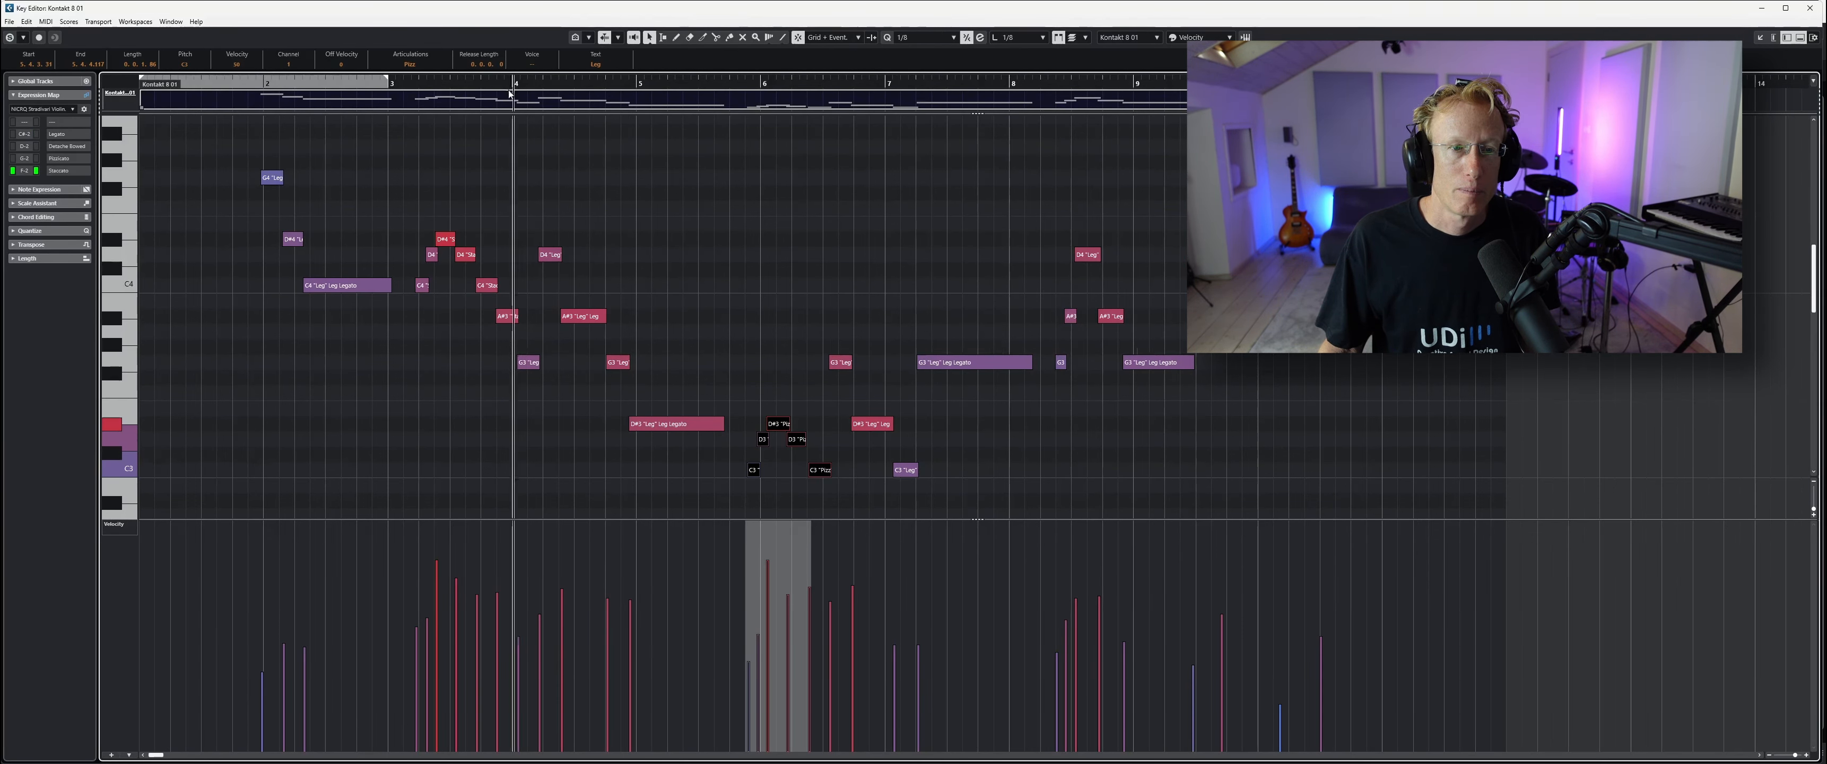
key(space)
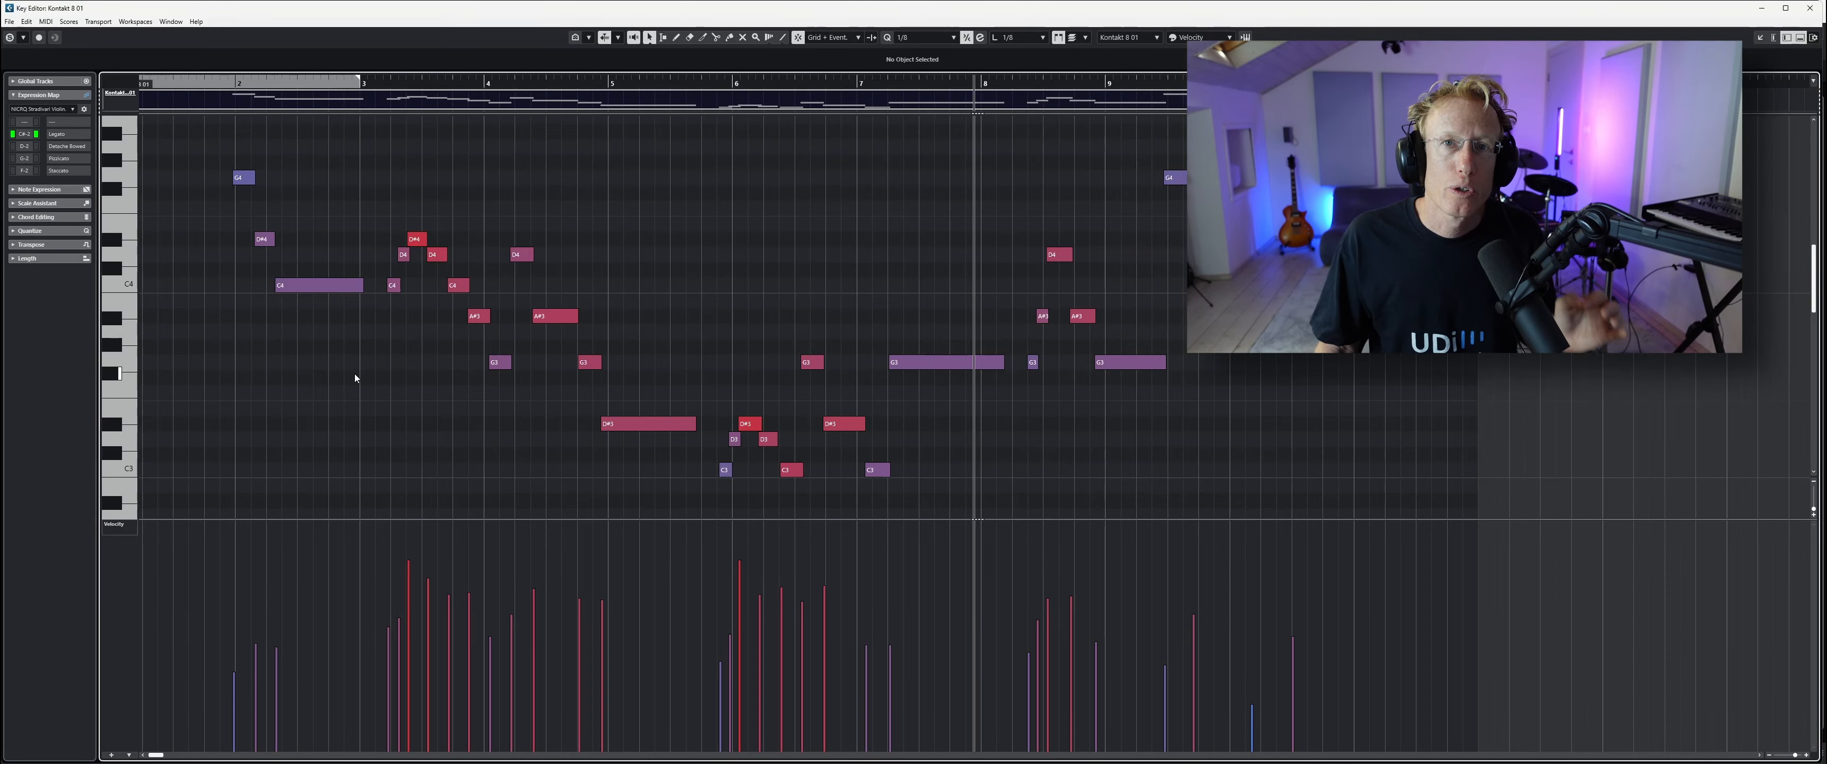
Show the Articulations/Dynamics controller lane and assign the NICRQ Stradivari Violin Direction expression map to the track
click(116, 528)
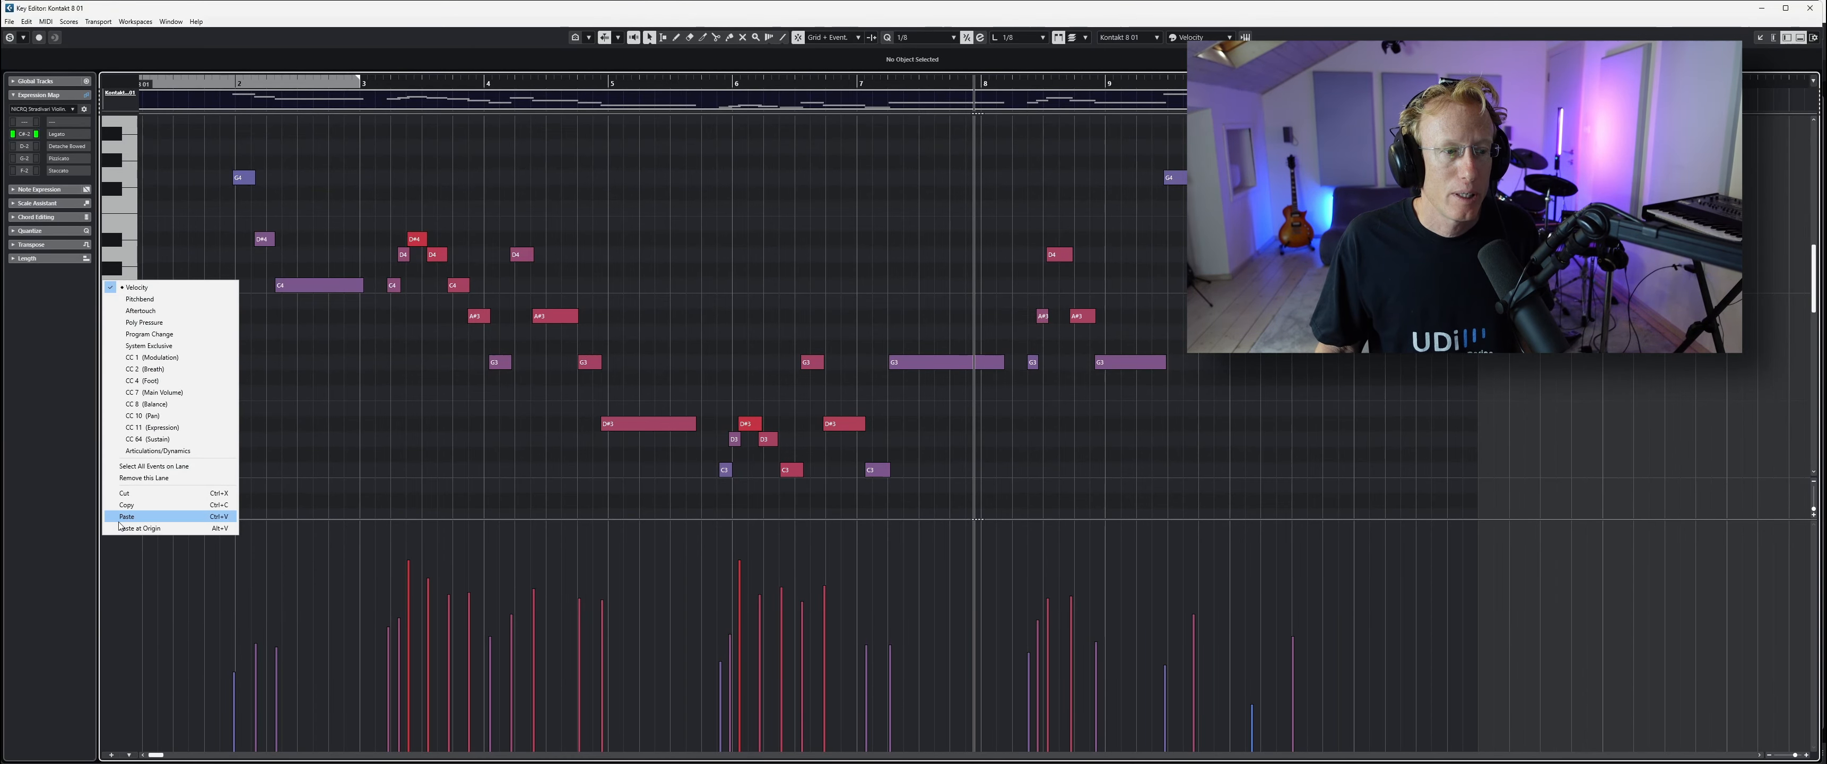
click(170, 451)
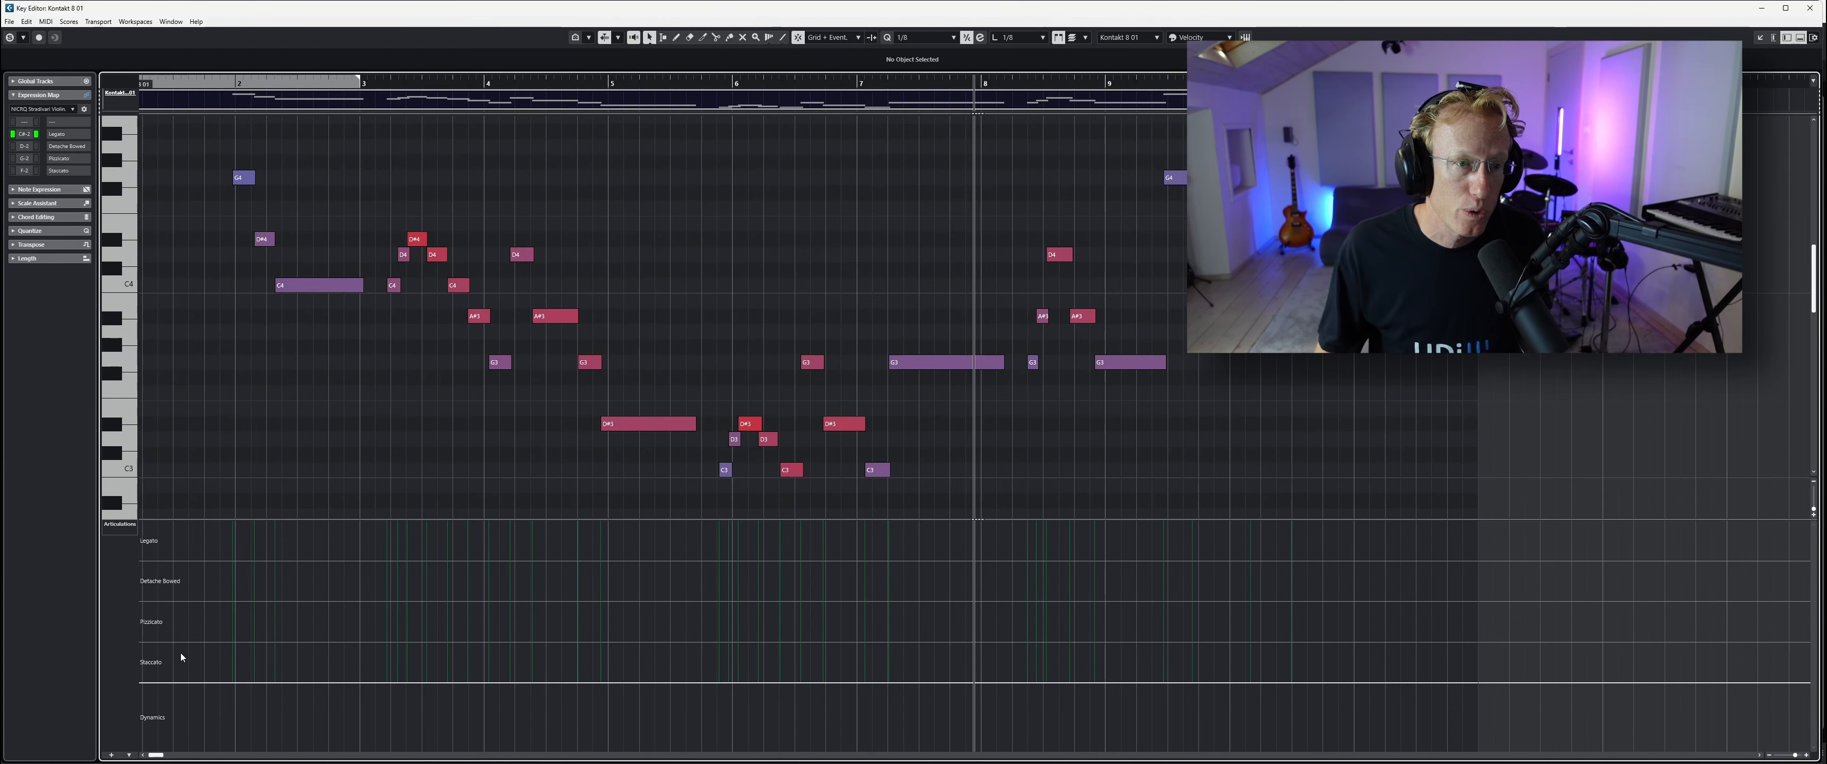
click(72, 109)
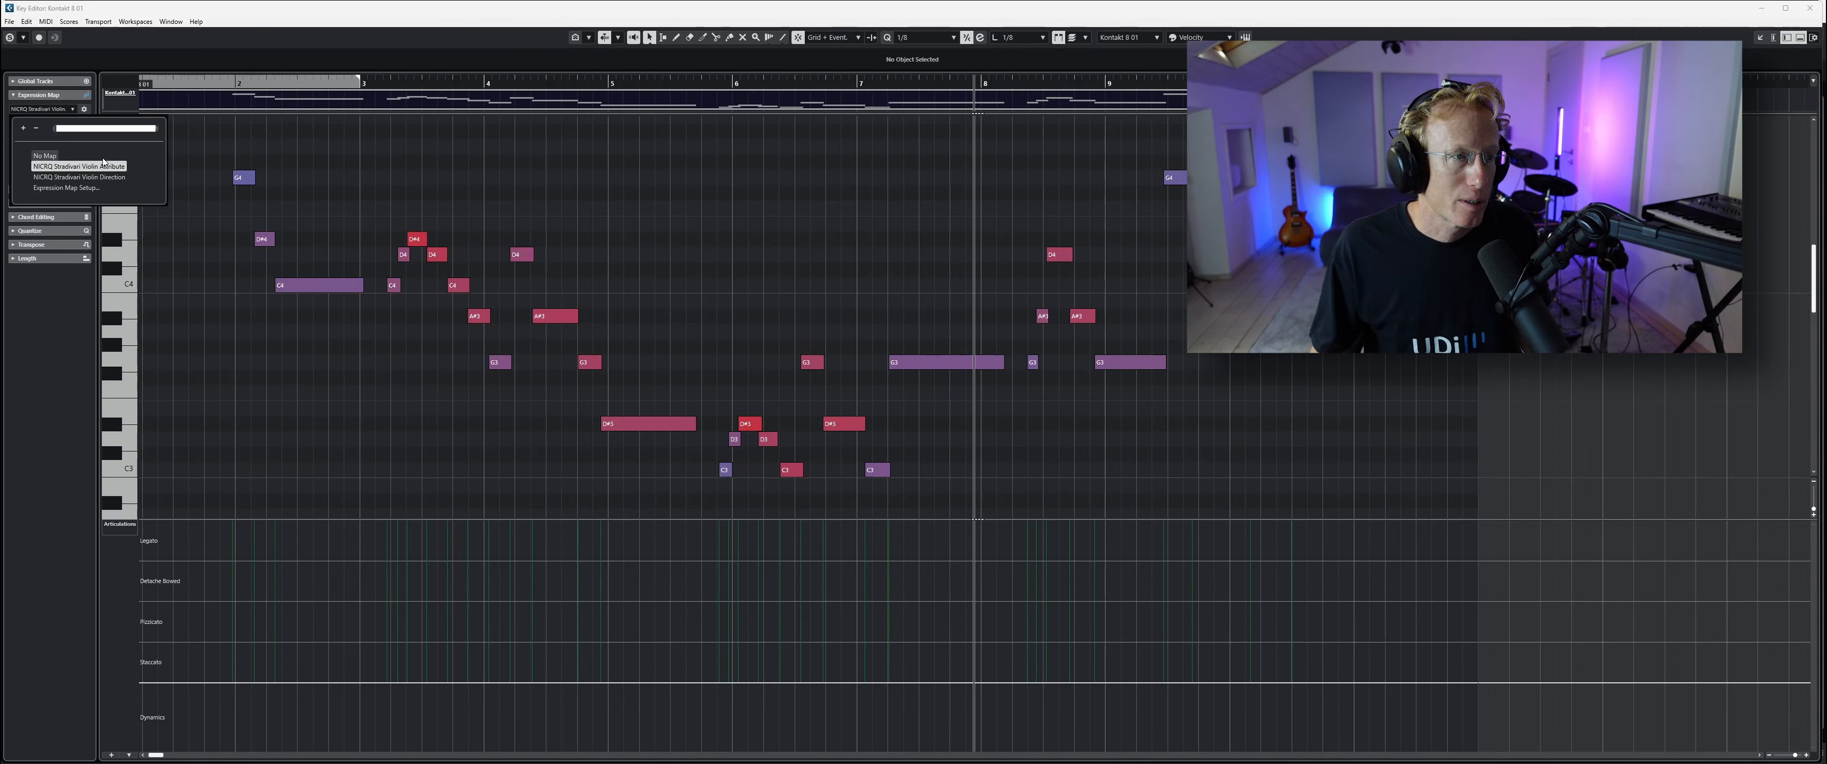
click(106, 177)
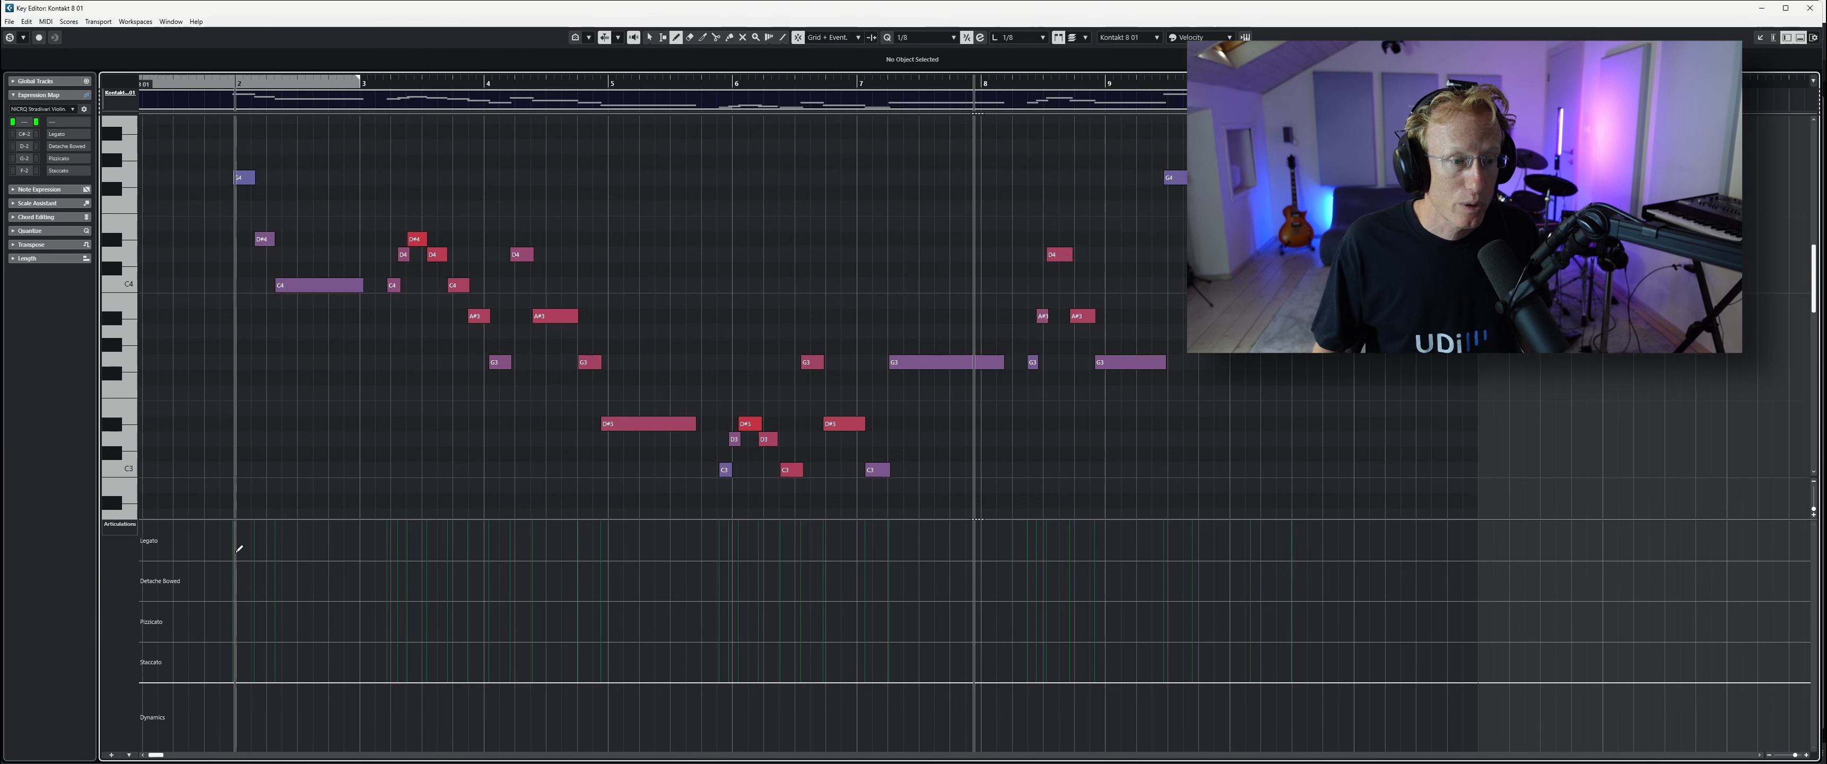
Draw Legato from the part's start, Staccato from bar 3 and Legato again from early bar 4, and play it back
click(159, 542)
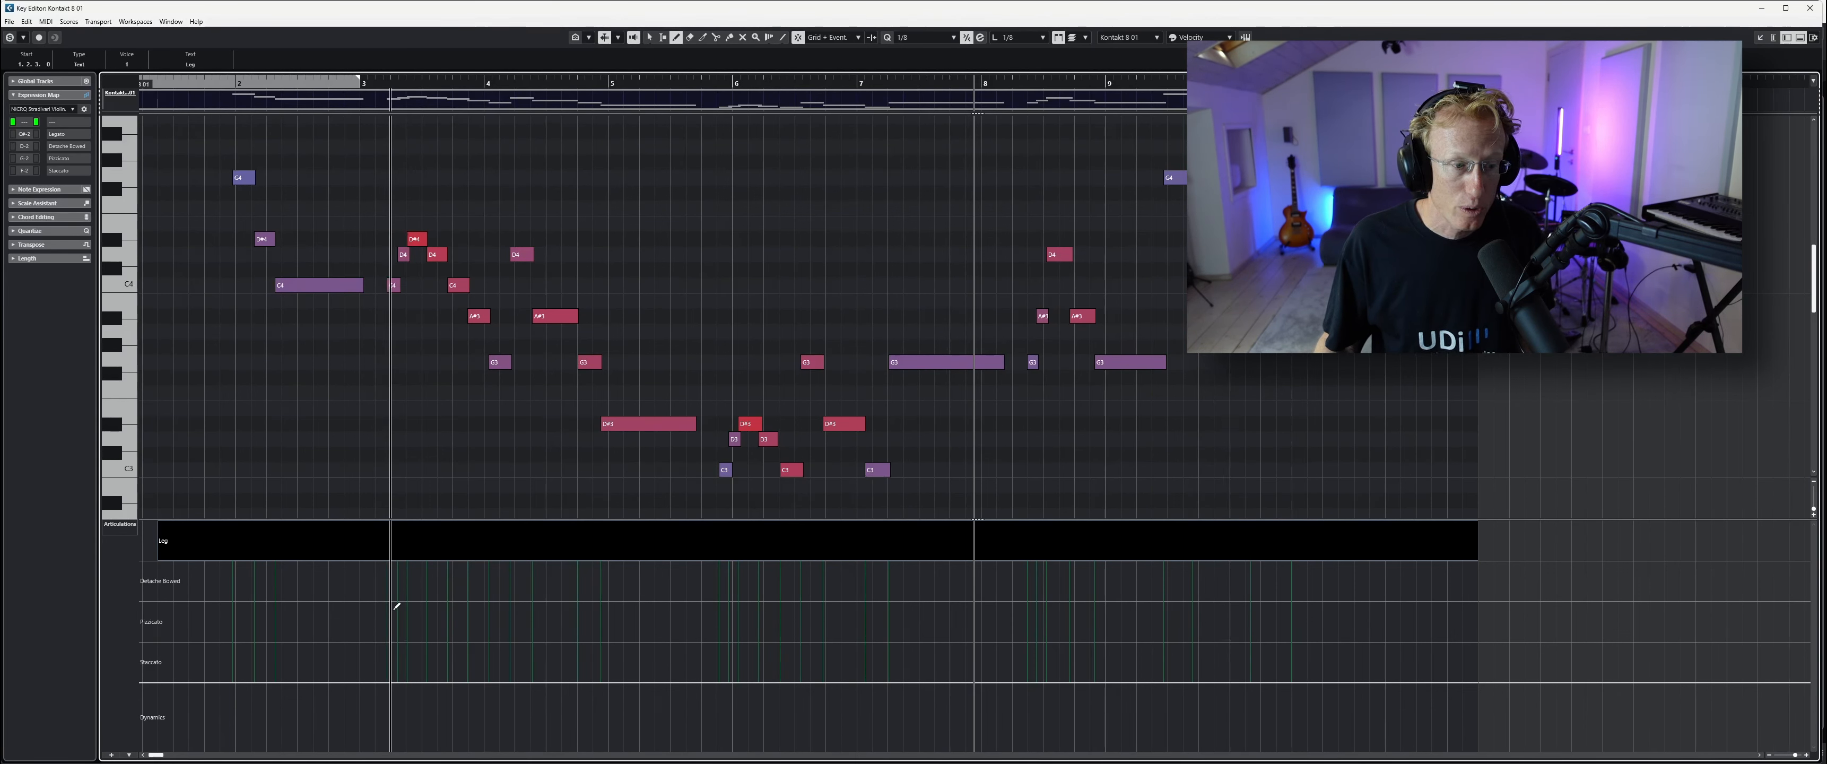
click(375, 652)
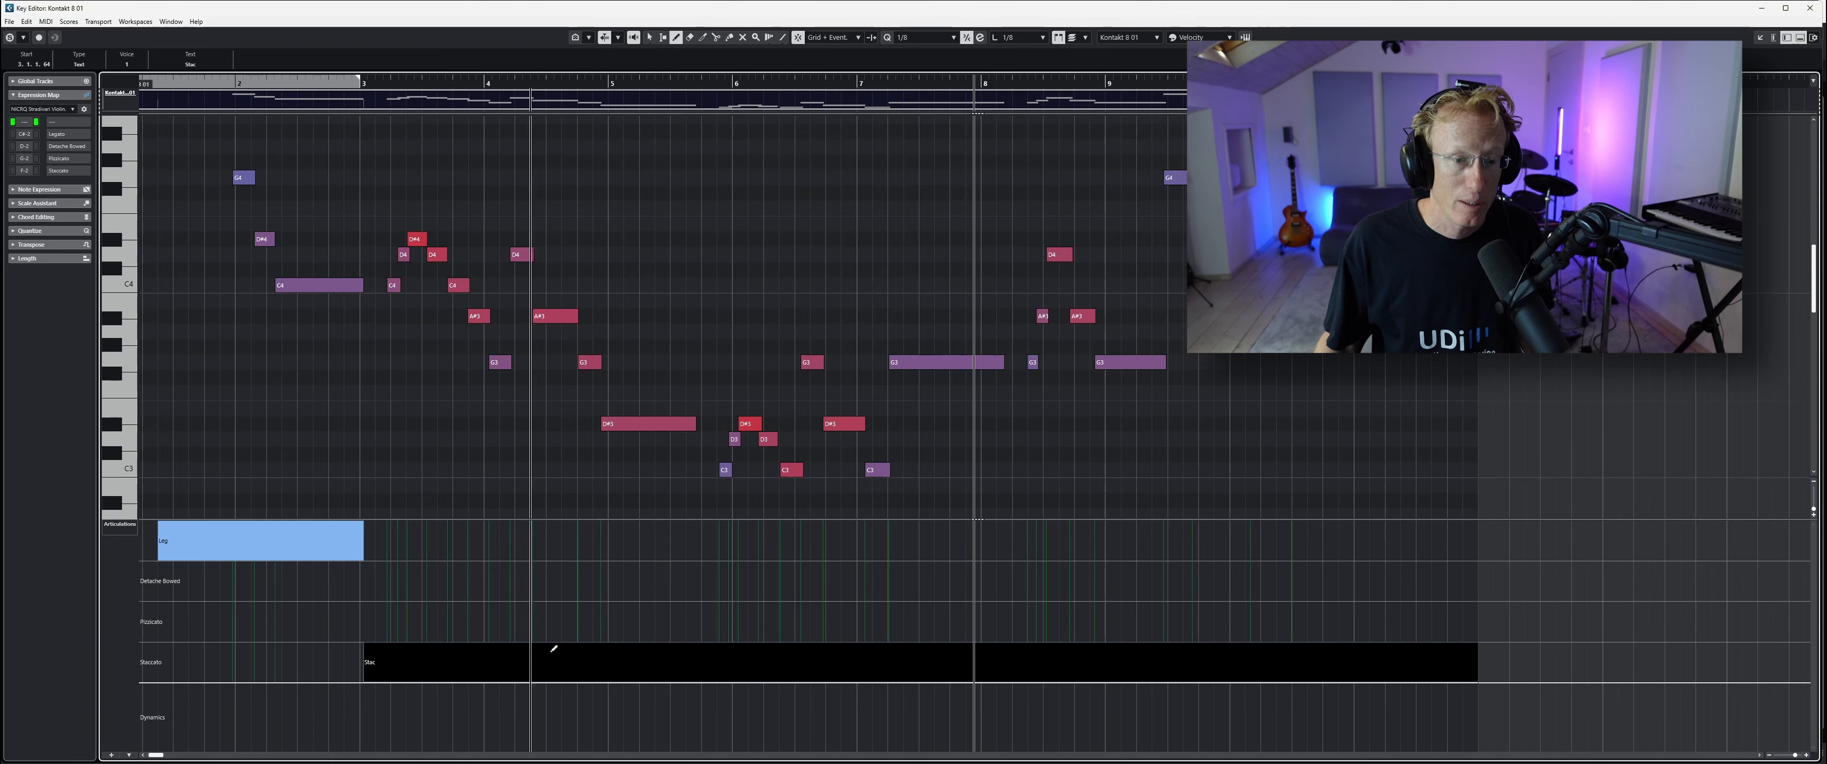
click(532, 540)
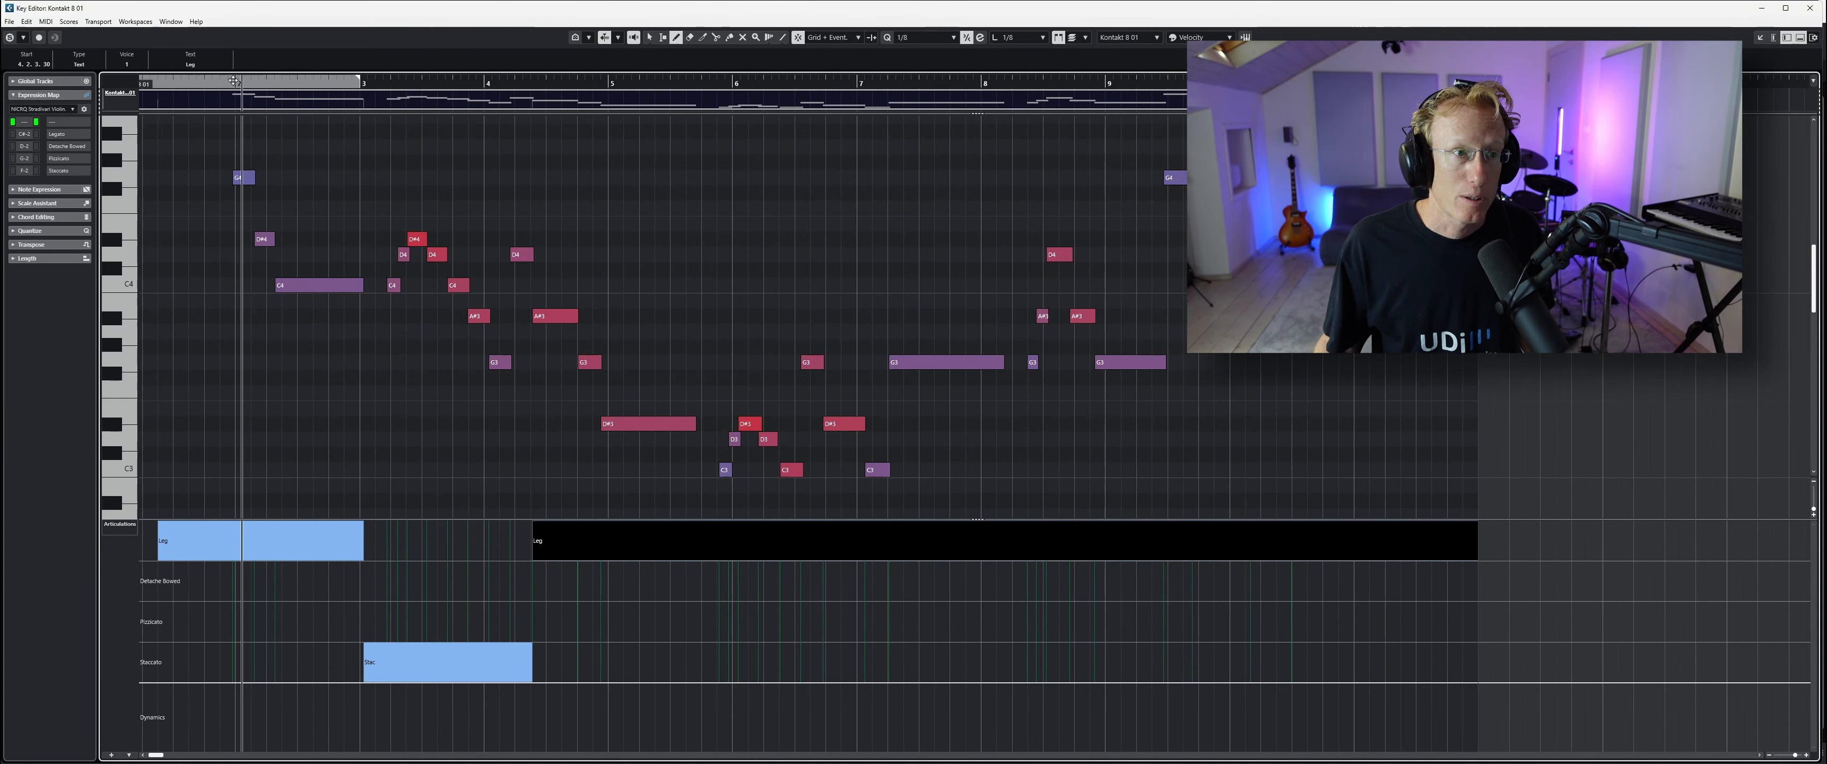
drag(246, 82, 202, 82)
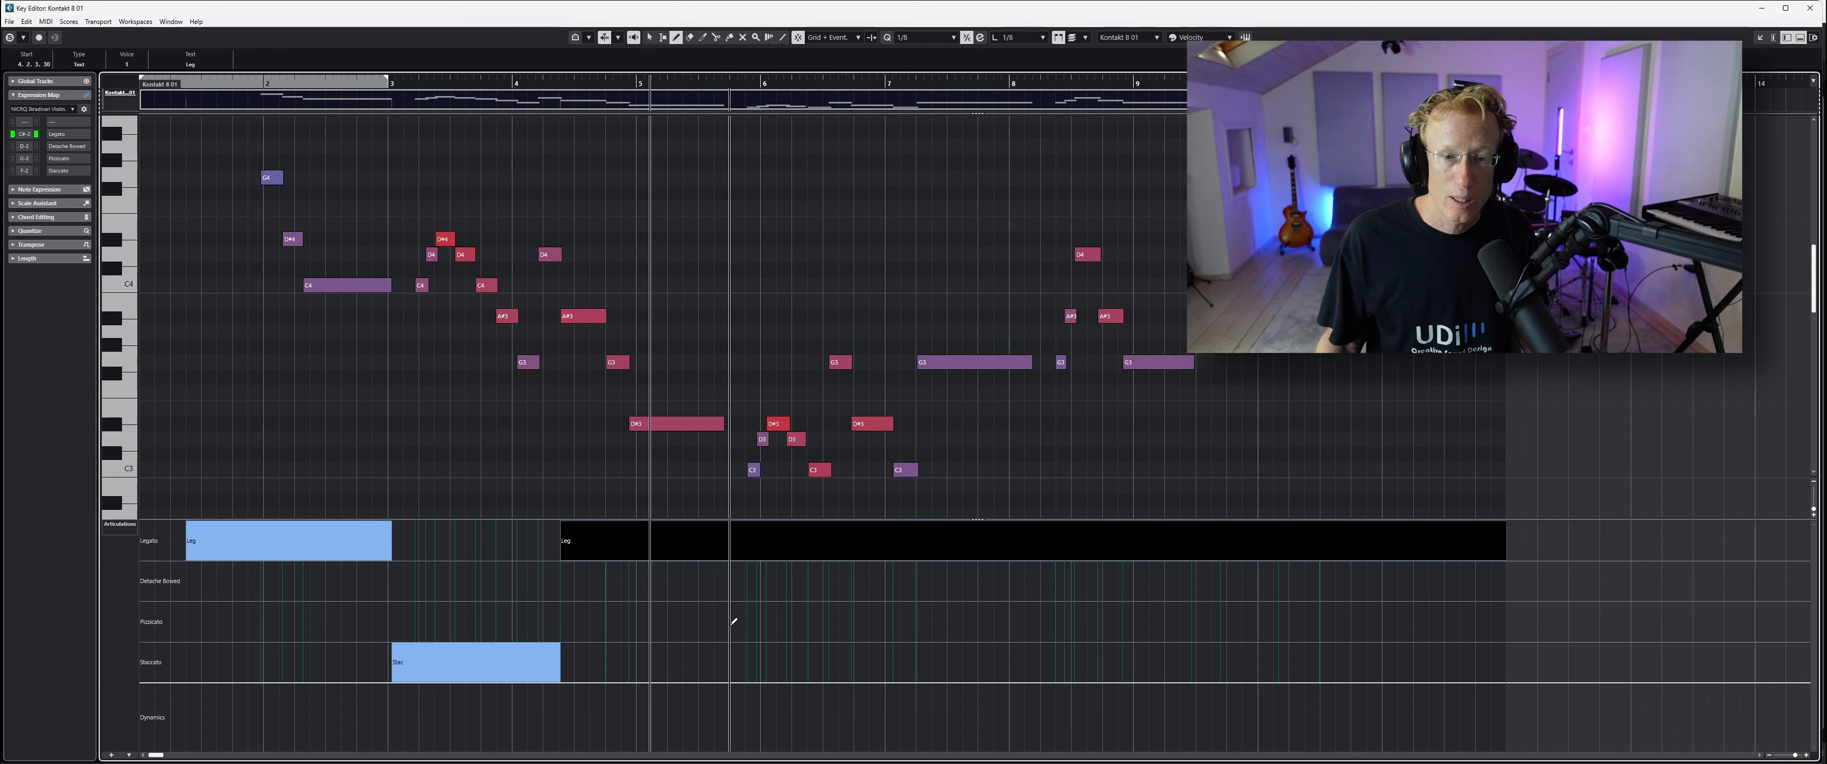
Draw a Pizzicato direction from just before bar 6, return to Legato in mid-bar 6, and play back from the part's start
click(757, 622)
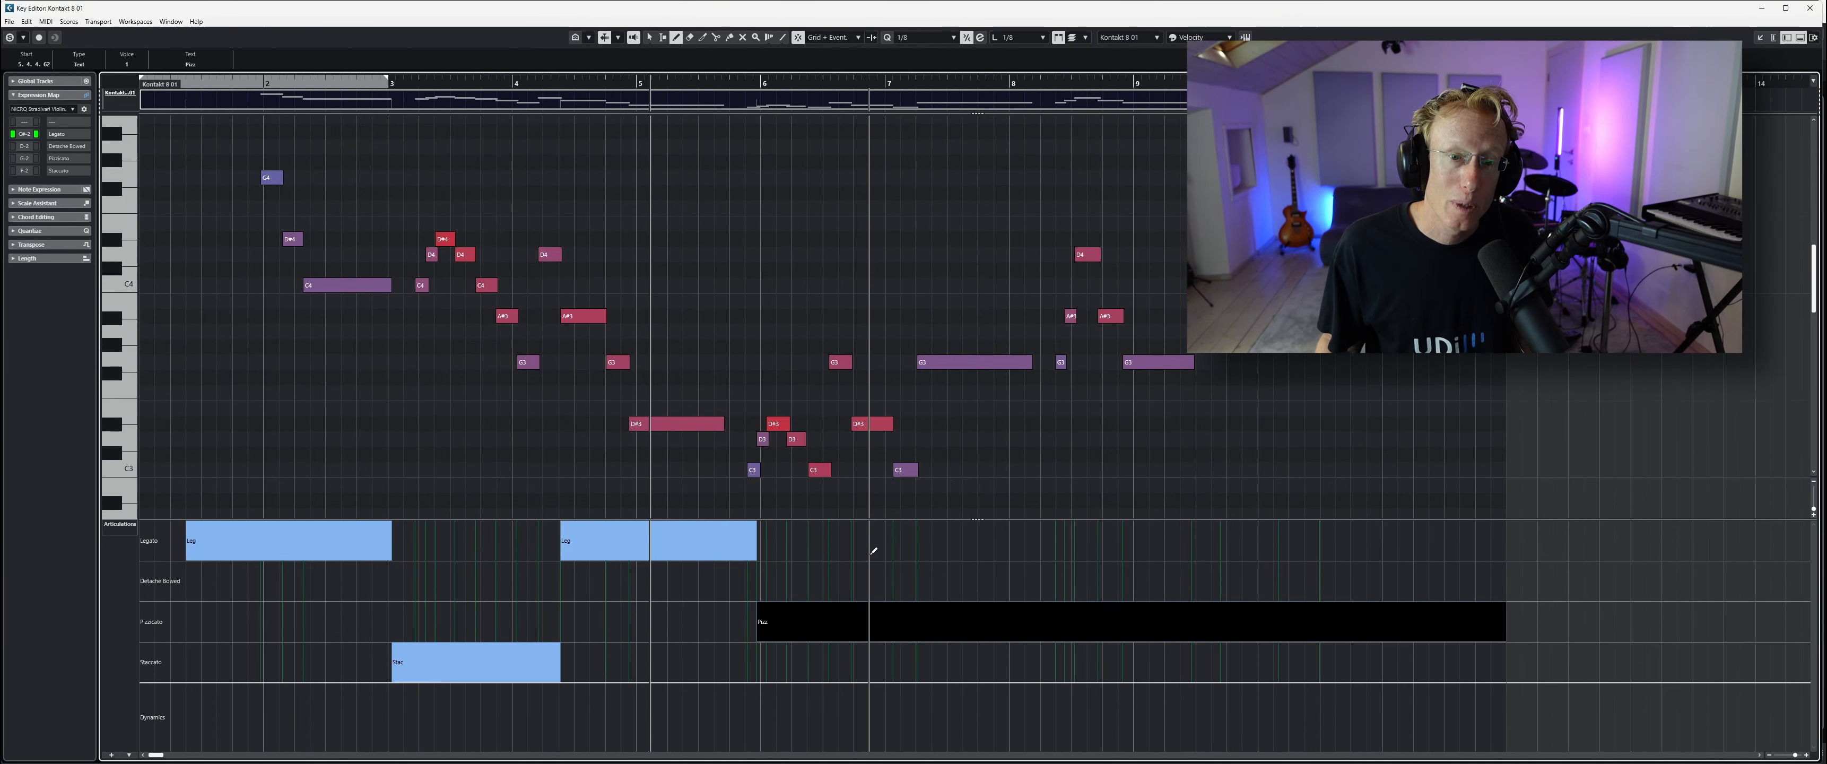
click(844, 542)
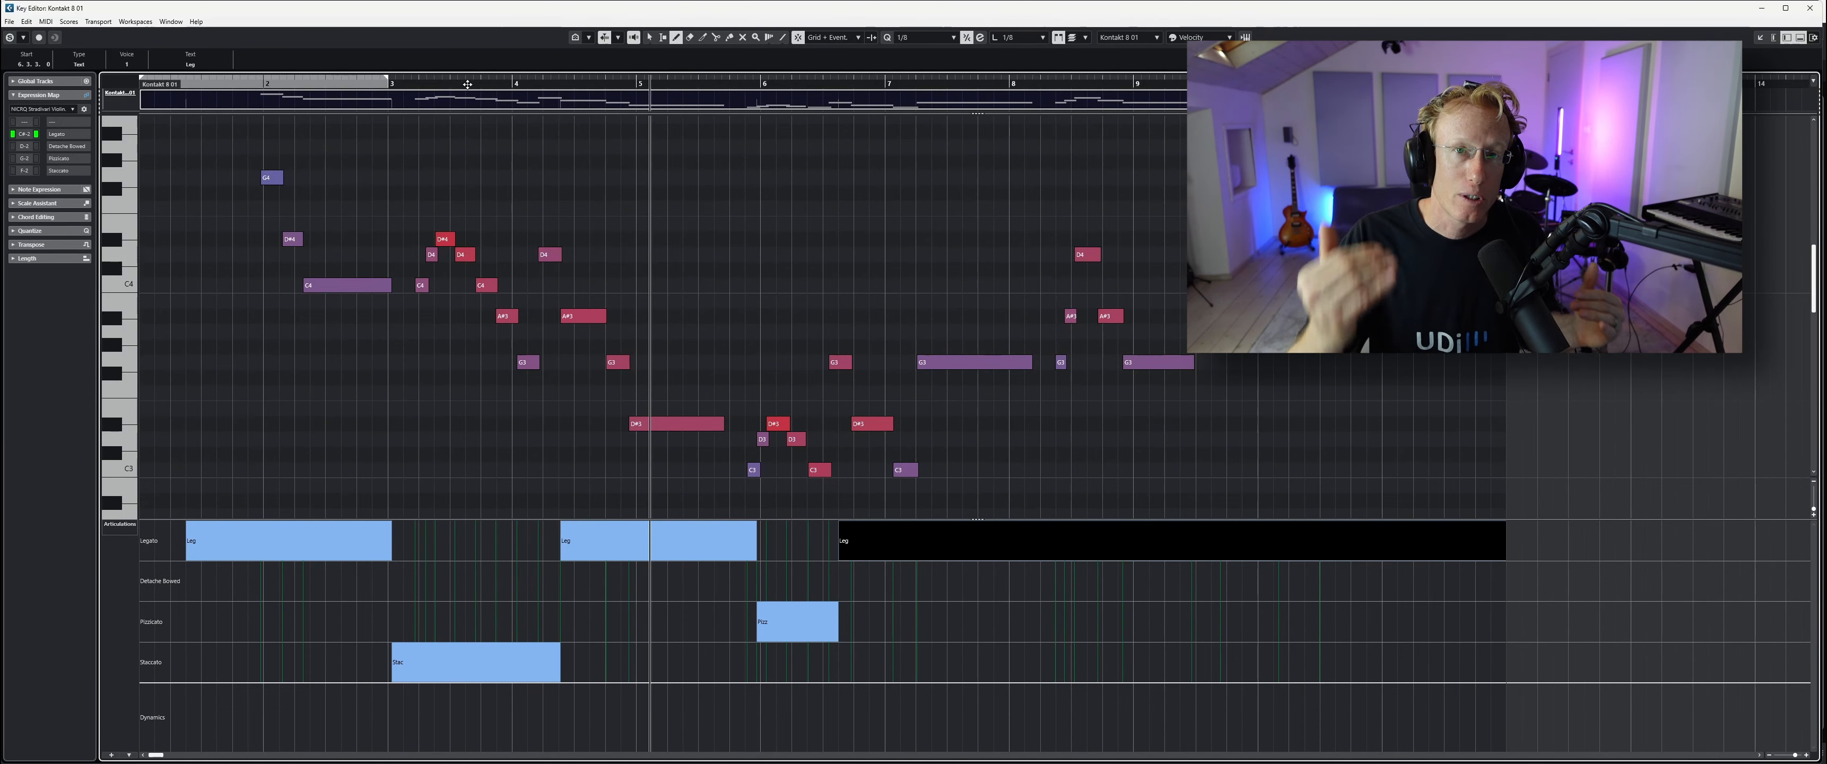
drag(186, 84, 185, 80)
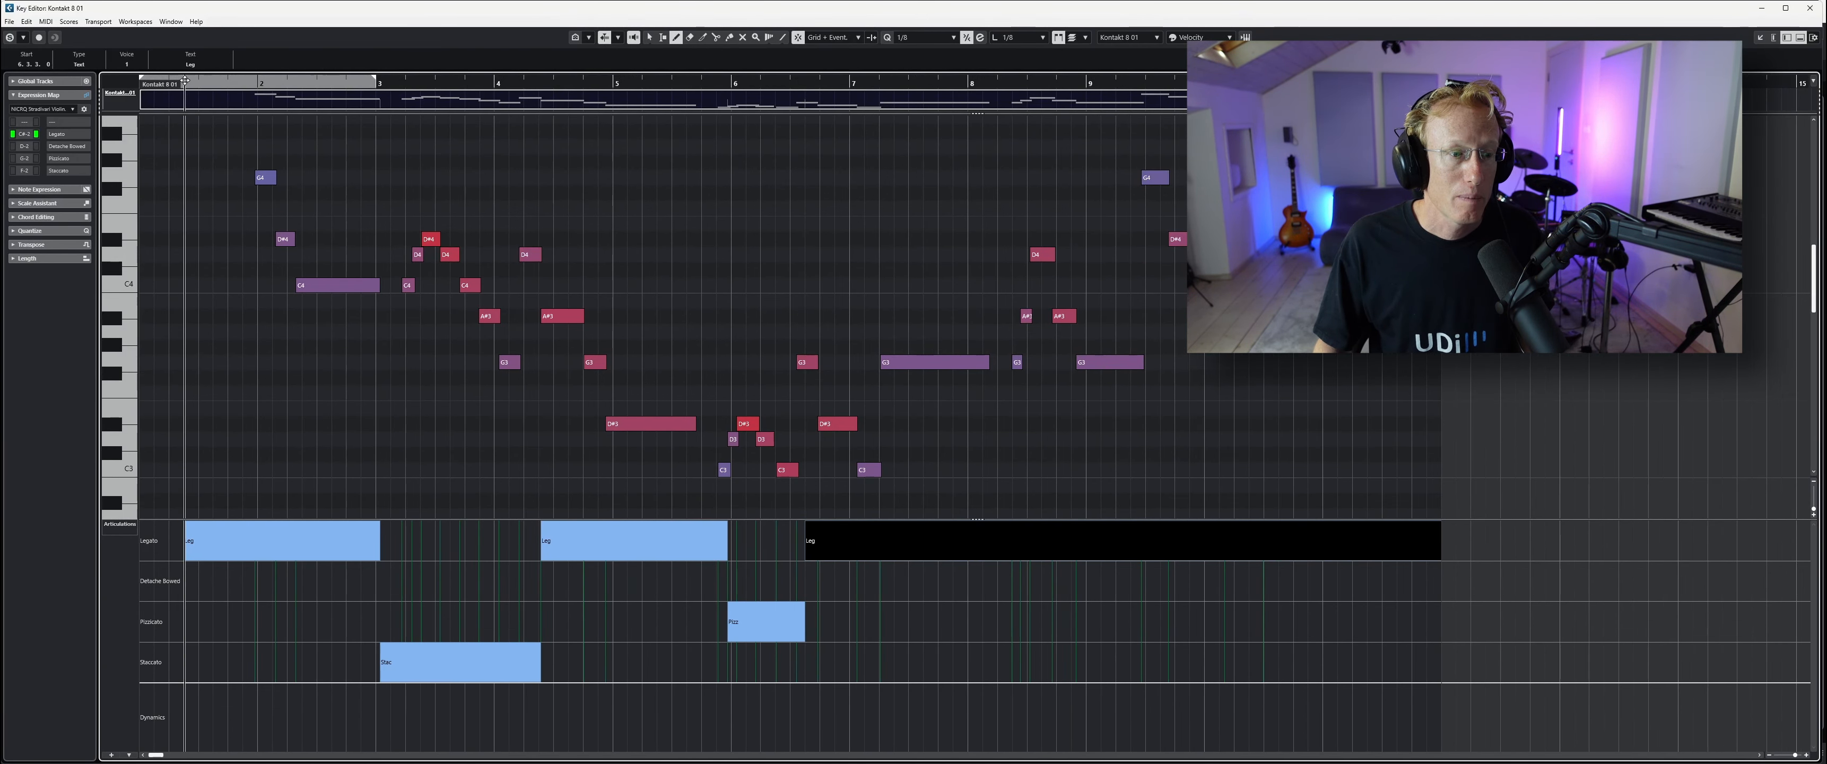
key(space)
scroll(379, 190, up, 3)
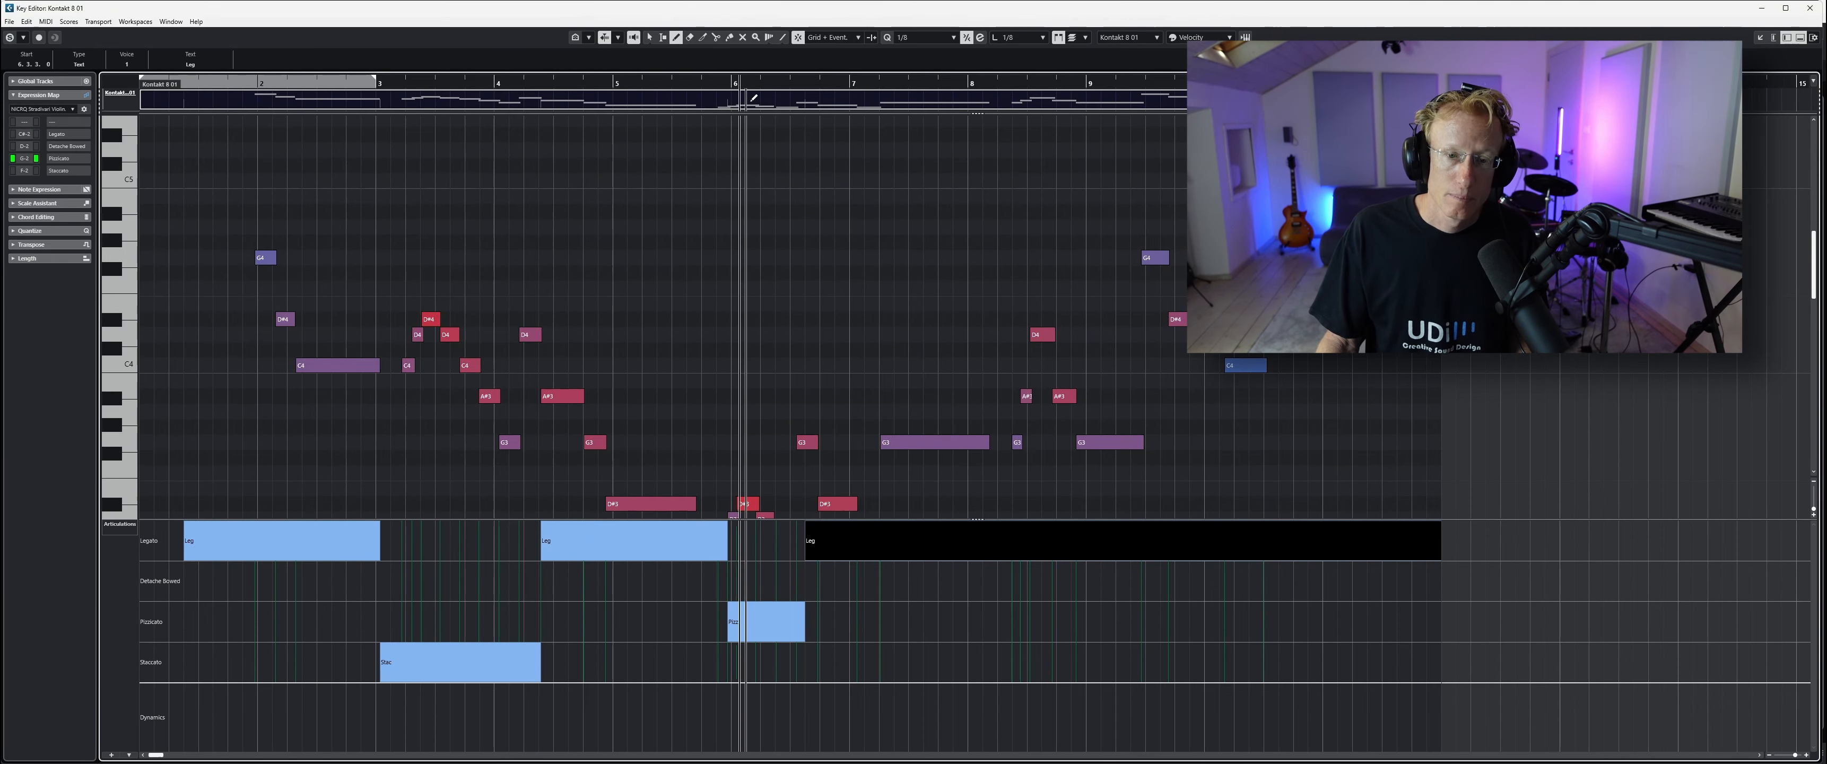
scroll(781, 149, down, 3)
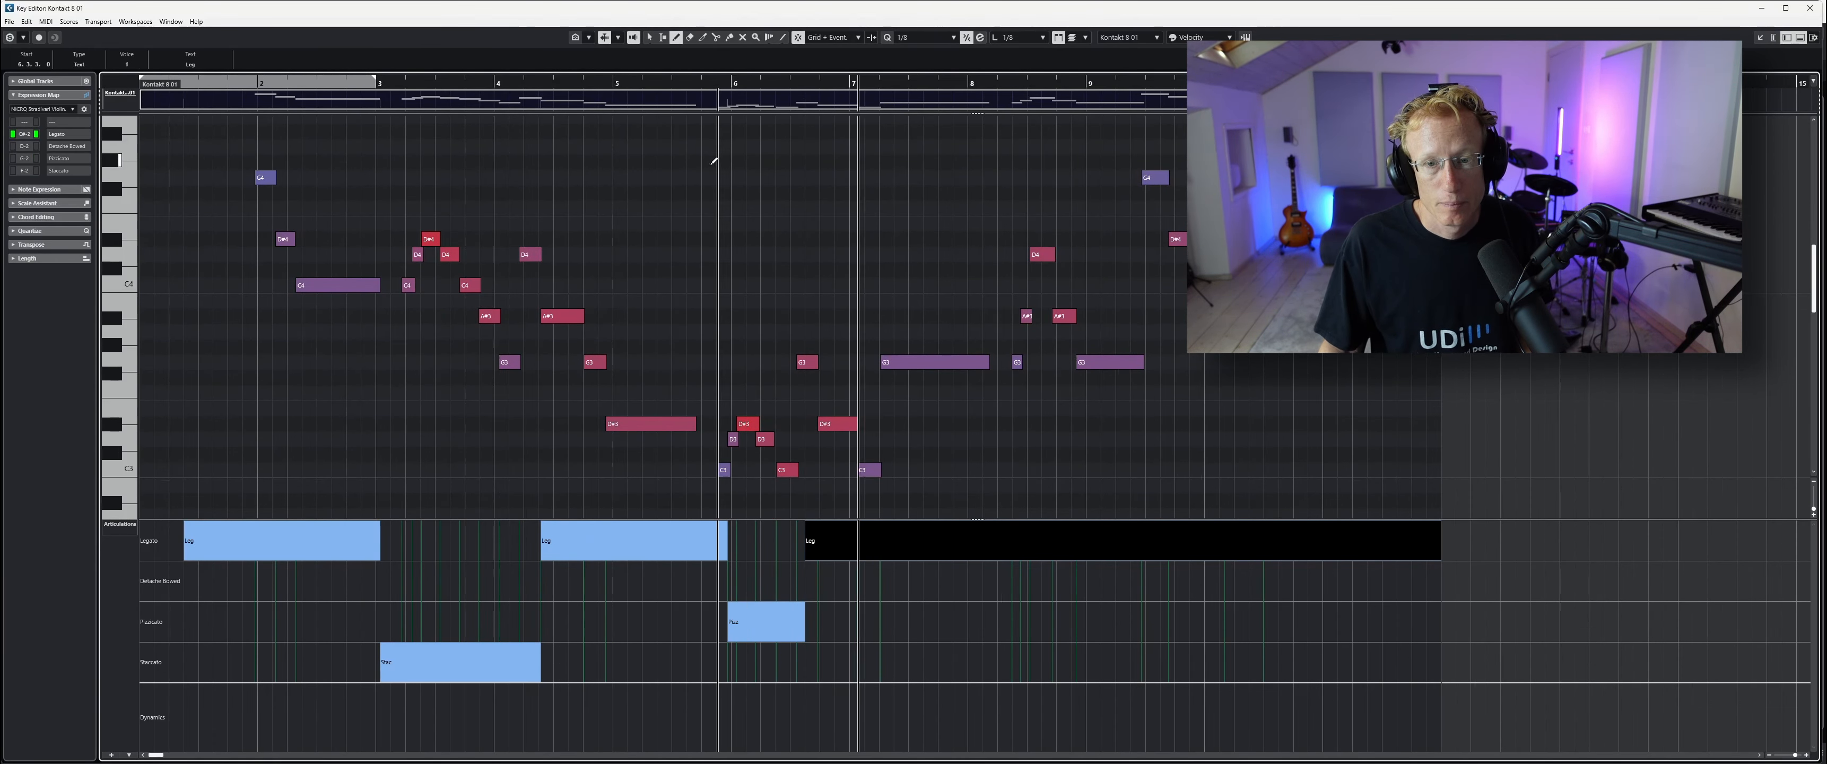
Draw a Detache Bowed direction from mid-bar 8, return to Legato just after bar 9, and play back from bar 7
scroll(1126, 234, right, 1)
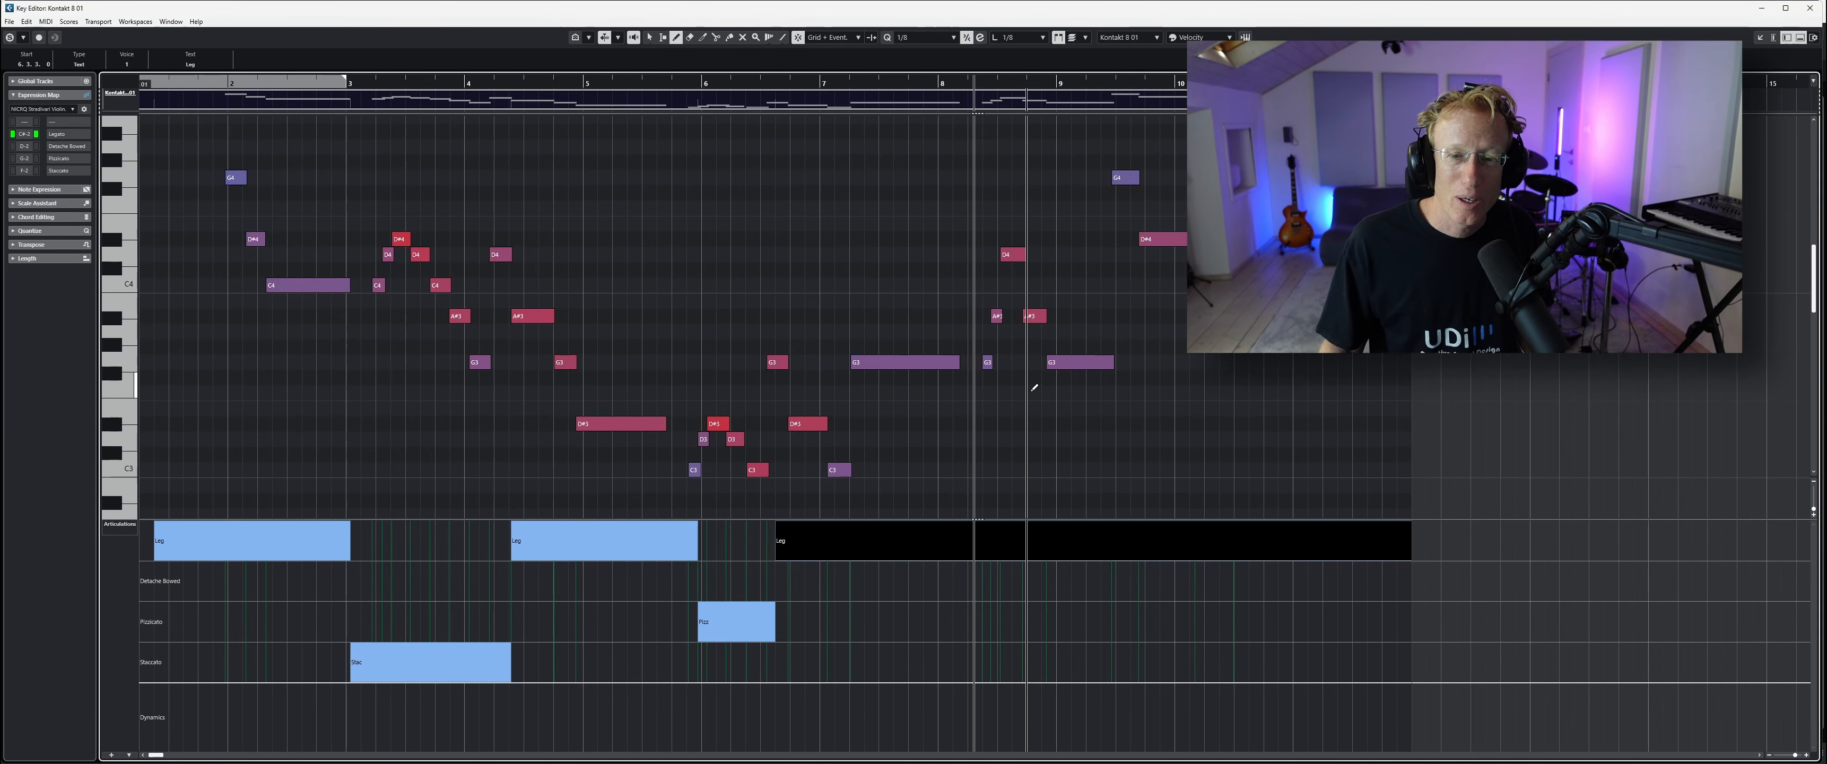
scroll(1036, 380, down, 3)
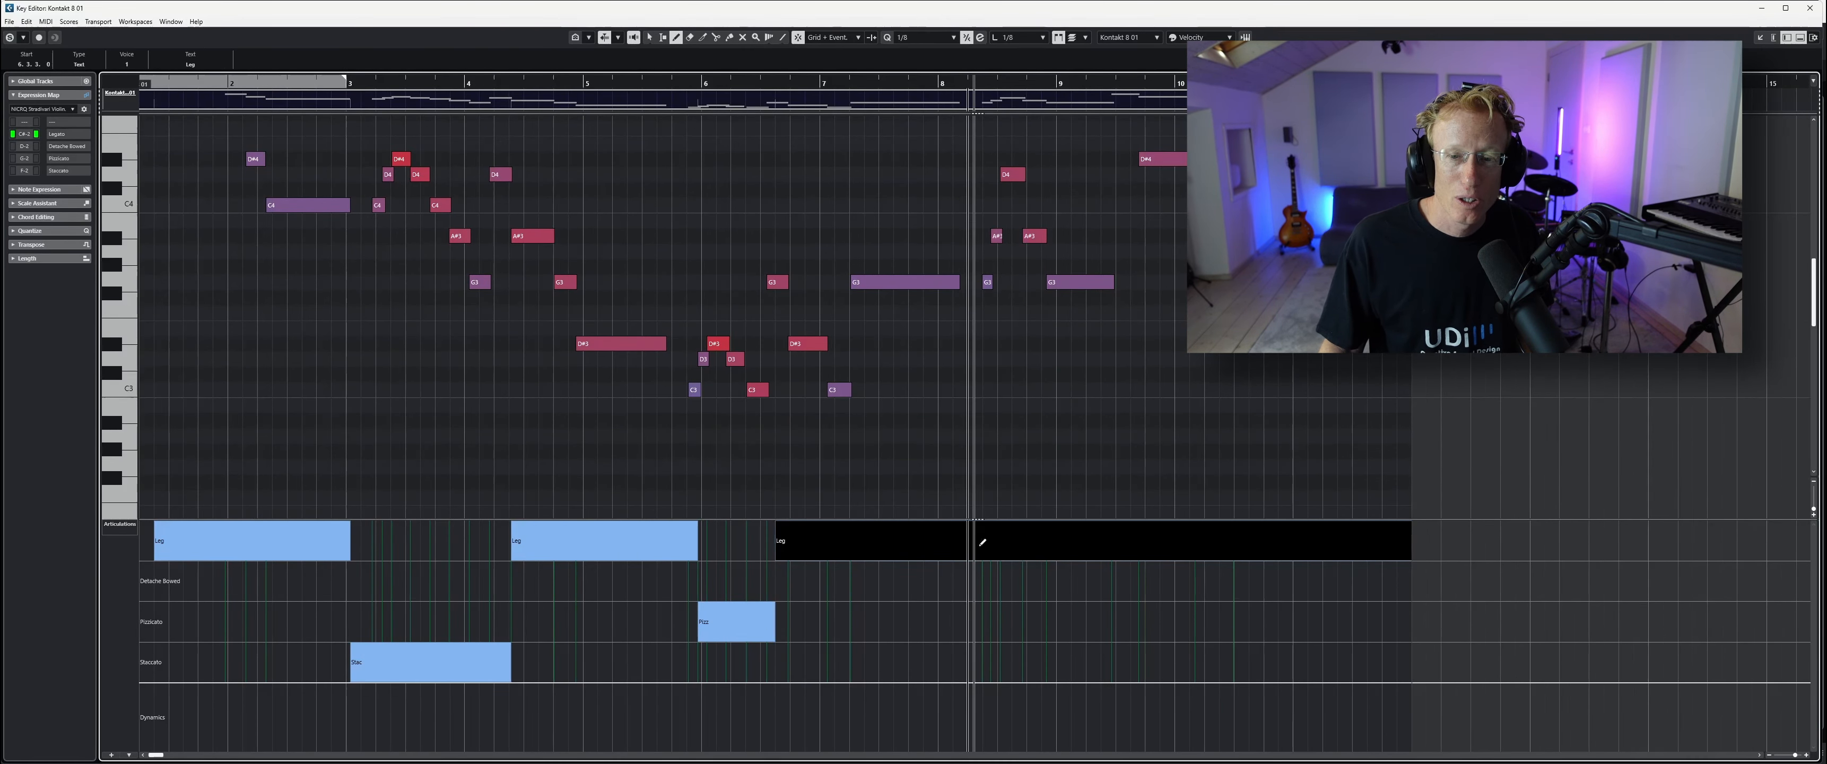
click(992, 587)
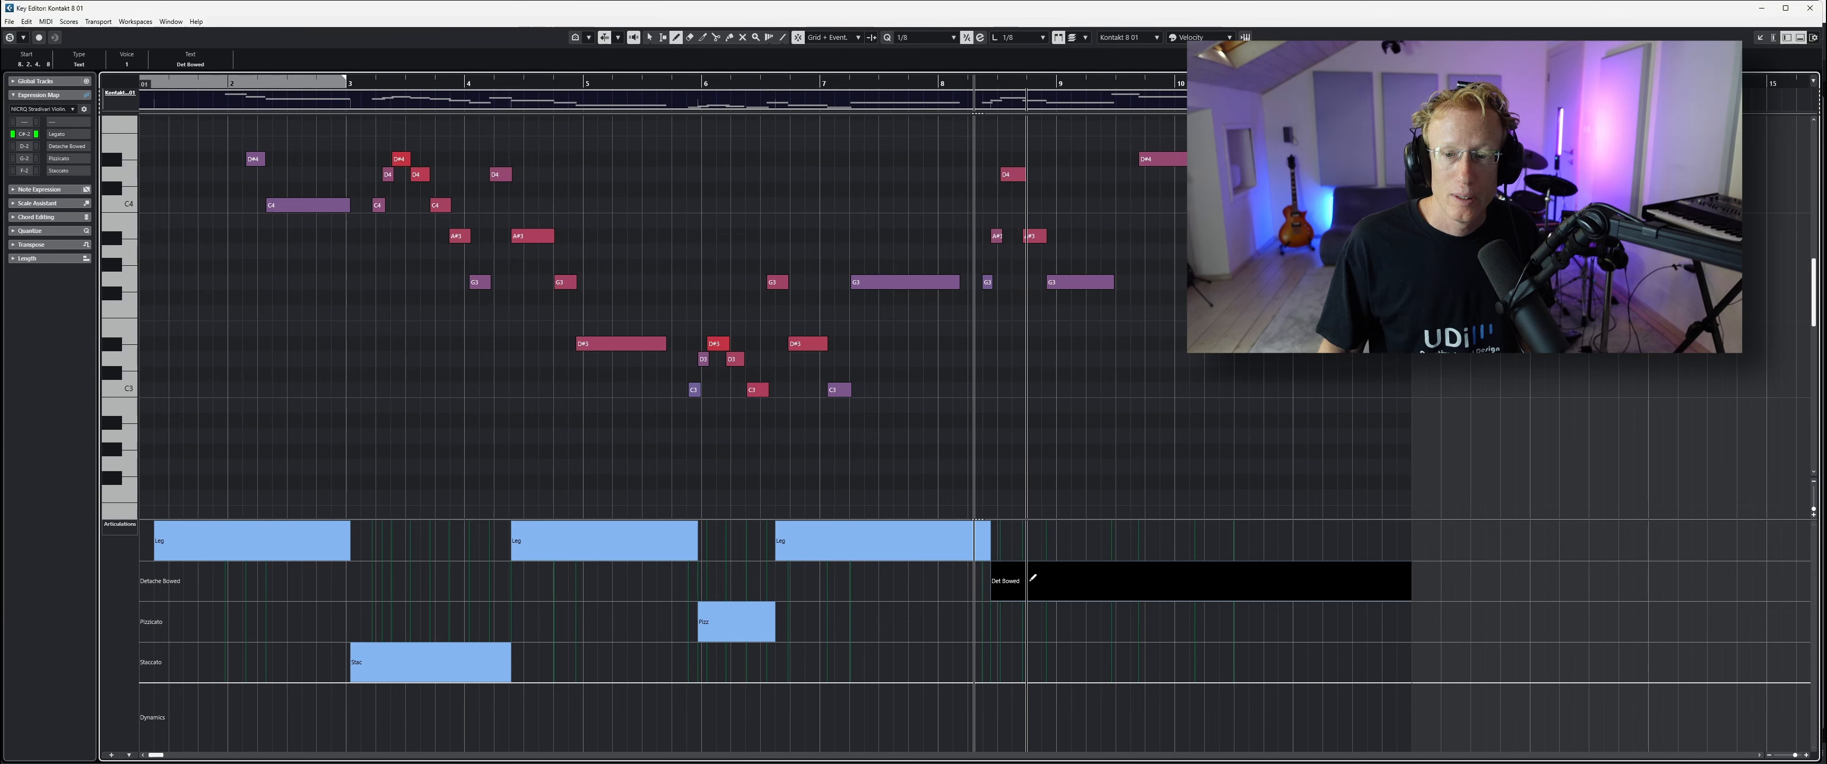
click(1074, 541)
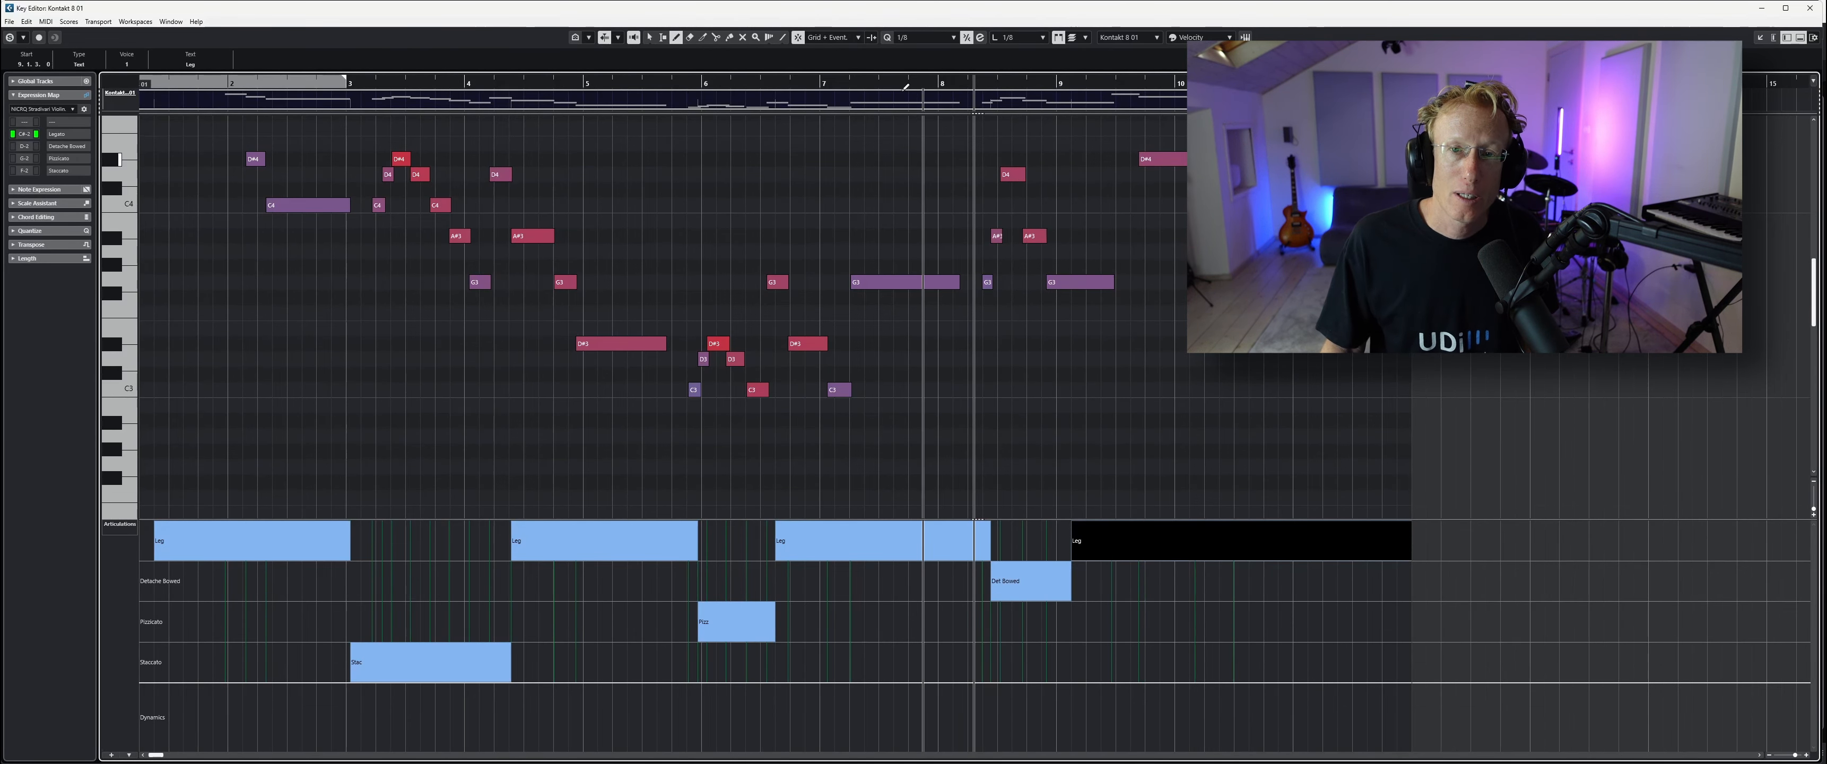
drag(863, 79, 1040, 114)
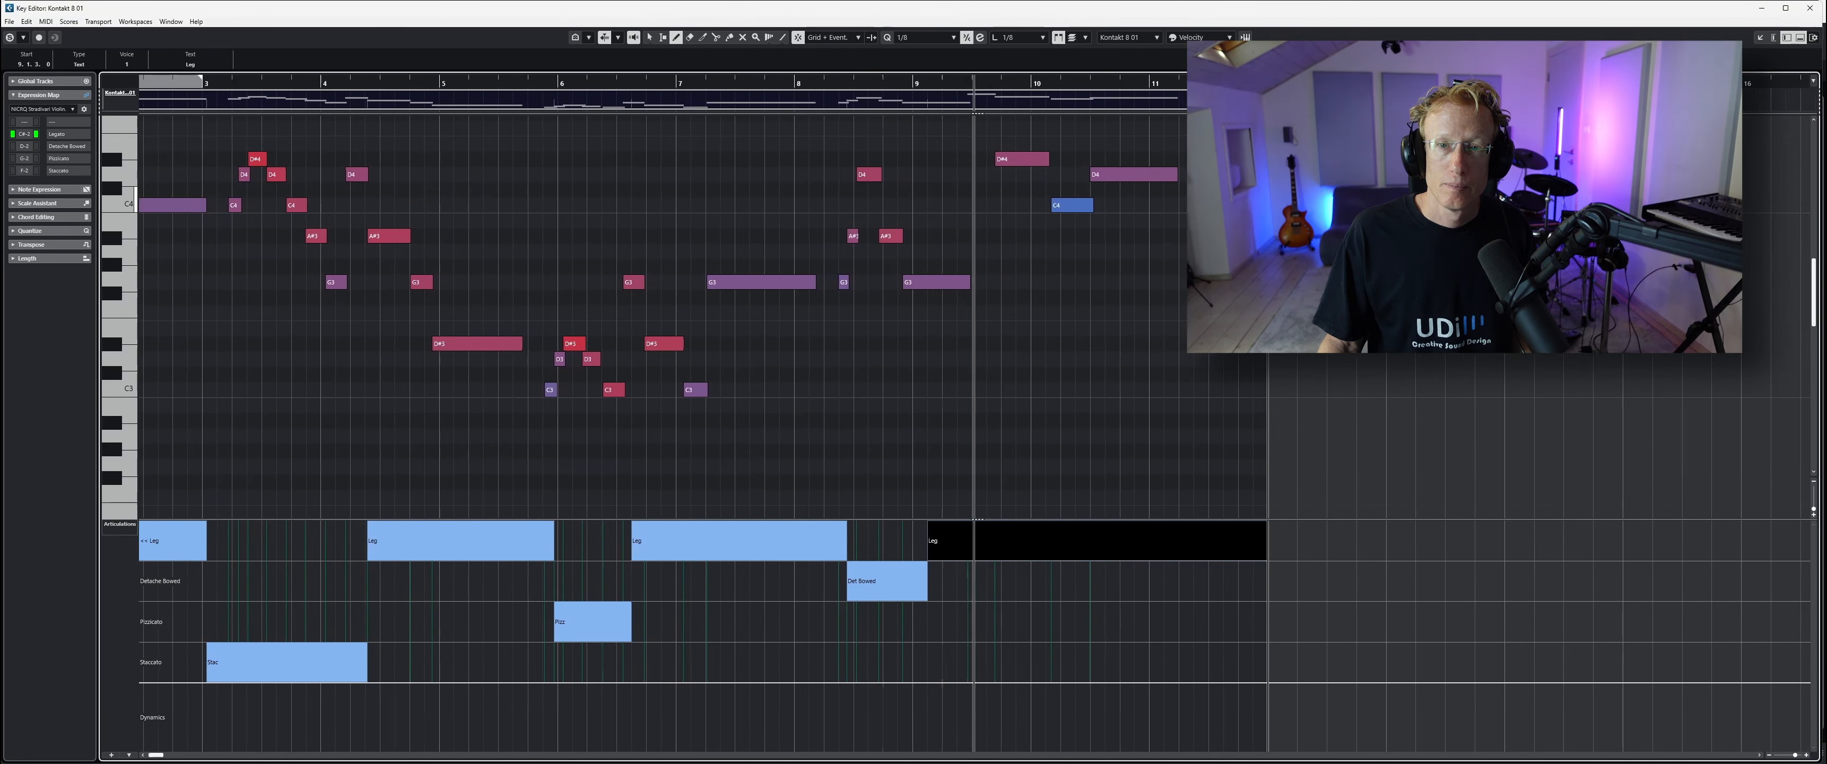
Open the Hollywood Strings 2 folder in the Opus Instruments presets of Art Conductor
scroll(1026, 213, up, 2)
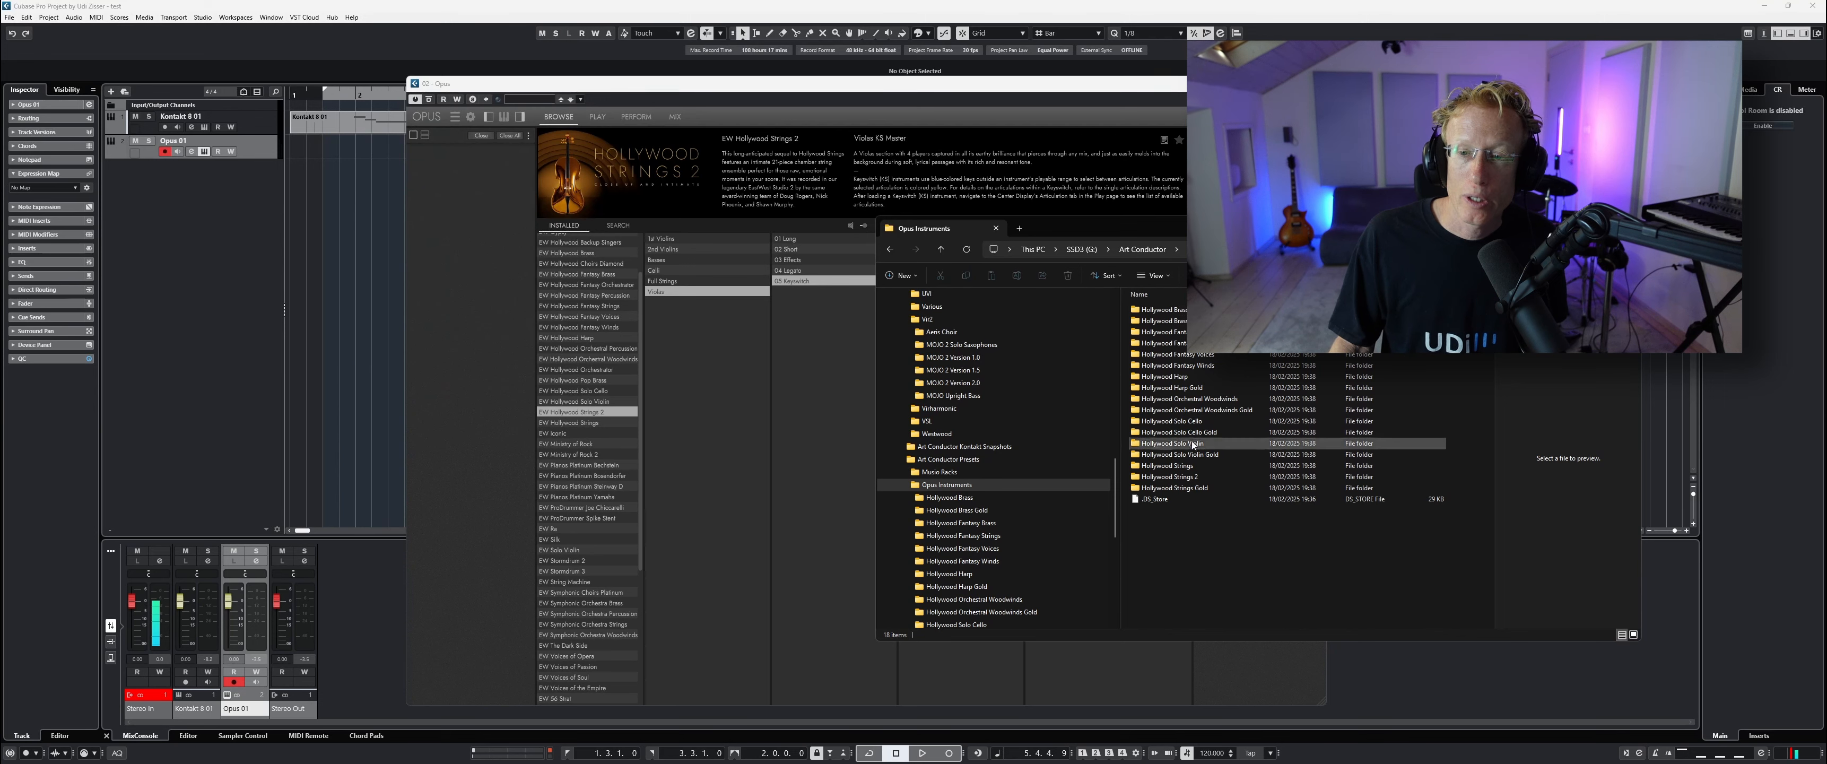
double_click(1180, 477)
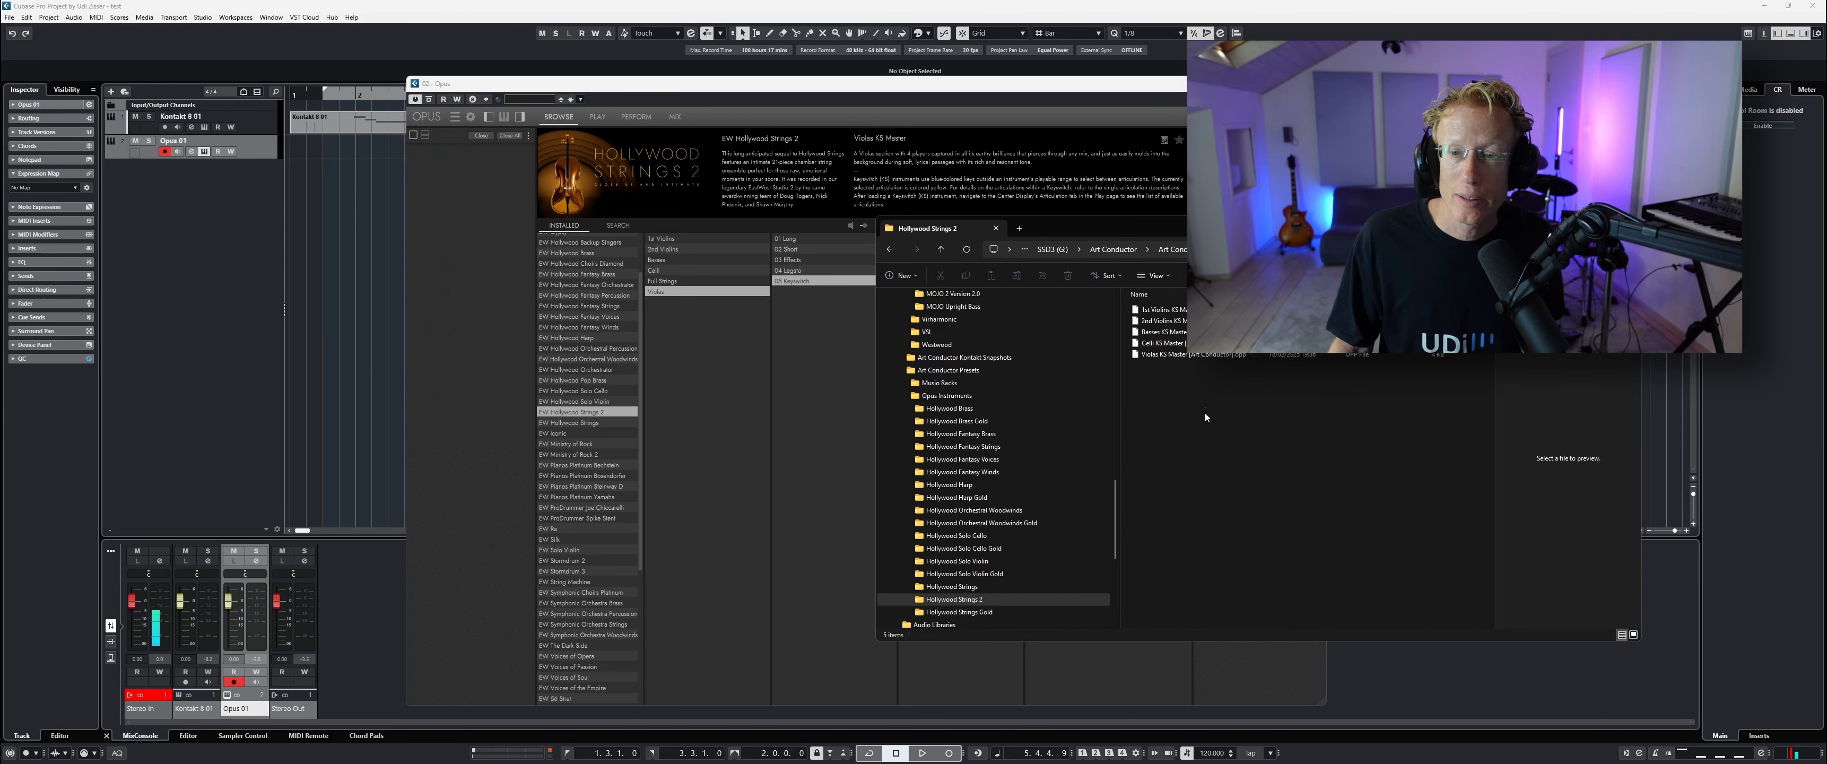